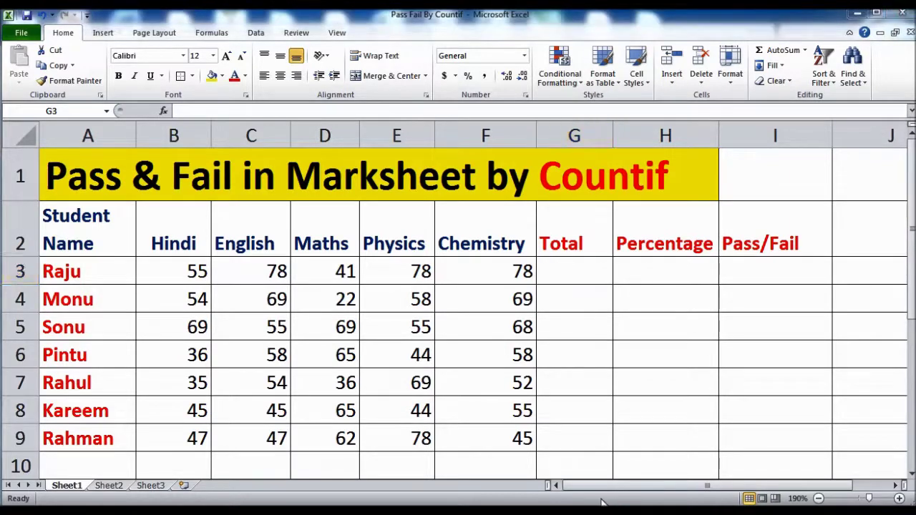
Enter =SUM(B3:F3) in G3 and fill it down the Total column to G9.
{"action": "left_click", "coordinate": [558, 269]}
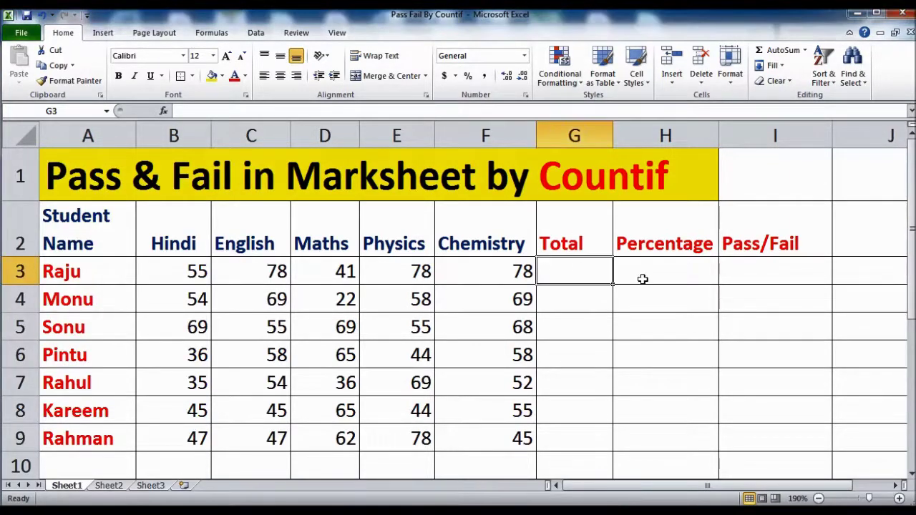
{"action": "type", "text": "=sum("}
{"action": "left_click_drag", "start_coordinate": [184, 278], "coordinate": [463, 264]}
{"action": "key", "text": "Return"}
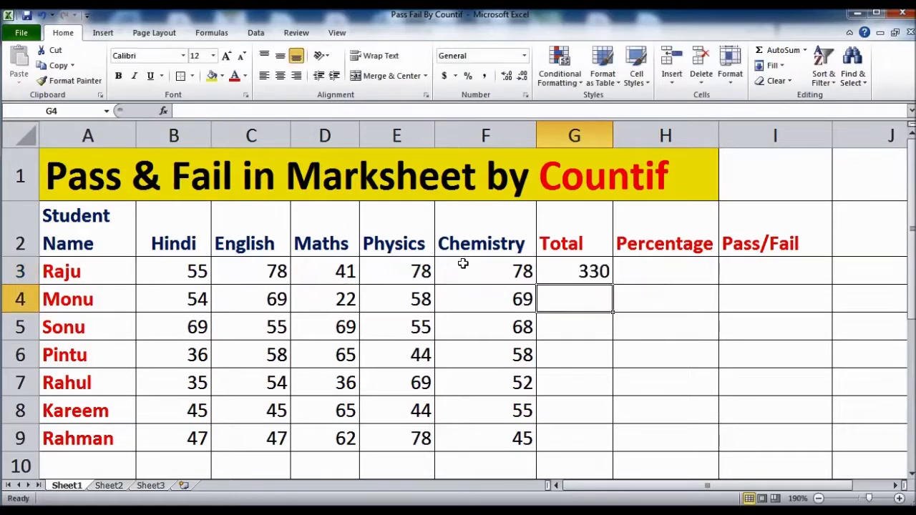
{"action": "key", "text": "Up"}
{"action": "key", "text": "shift+Down"}
{"action": "key", "text": "shift+Down"}
{"action": "key", "text": "shift+Down"}
{"action": "key", "text": "shift+Down"}
{"action": "key", "text": "shift+Down"}
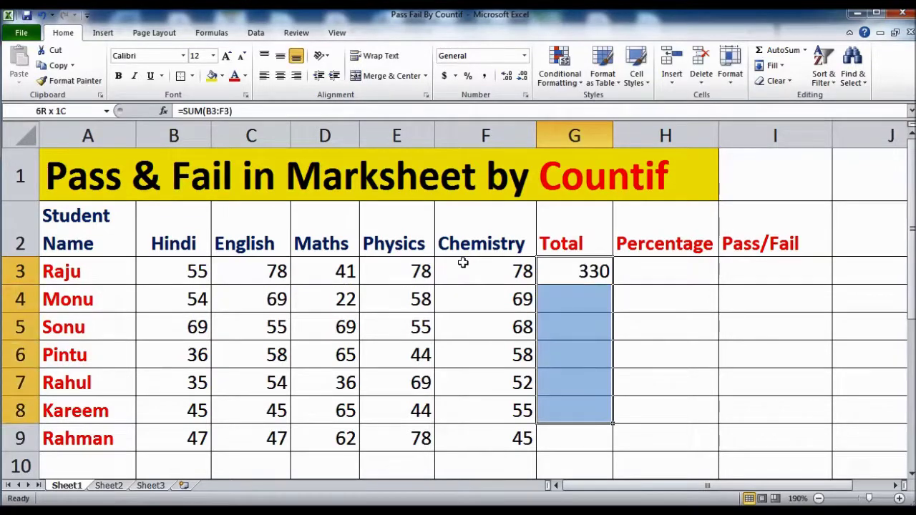
{"action": "key", "text": "shift+Down"}
{"action": "key", "text": "ctrl+d"}
{"action": "key", "text": "Right"}
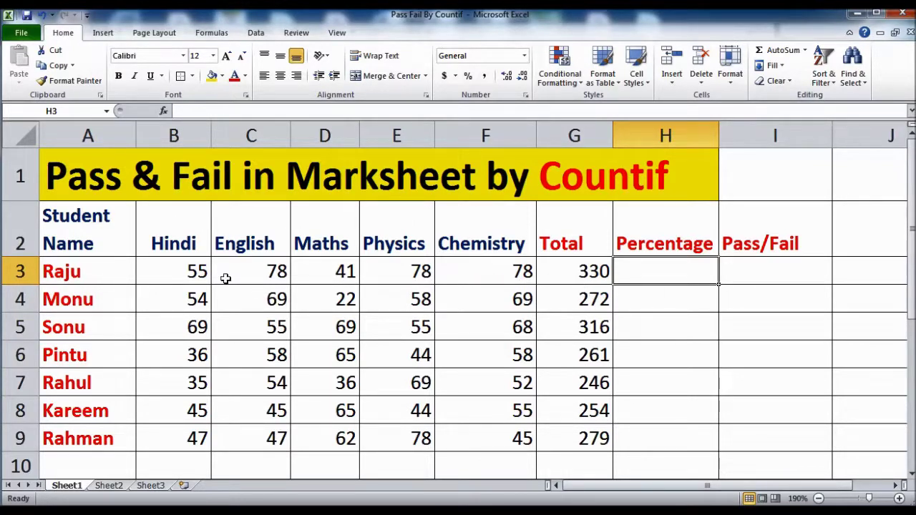
Enter =G3/5 in H3 to compute the first student's percentage.
{"action": "left_click", "coordinate": [186, 273]}
{"action": "left_click", "coordinate": [272, 274]}
{"action": "left_click", "coordinate": [318, 274]}
{"action": "left_click", "coordinate": [391, 271]}
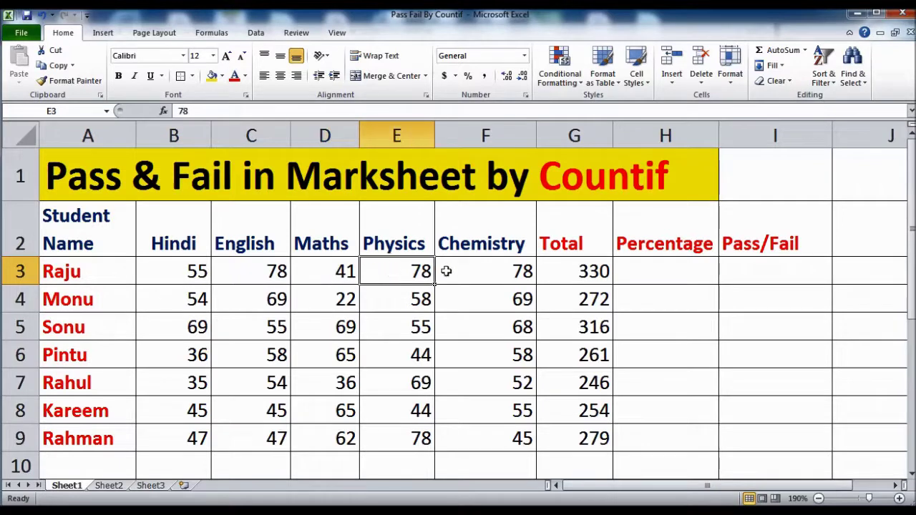
{"action": "left_click", "coordinate": [489, 270]}
{"action": "left_click", "coordinate": [644, 270]}
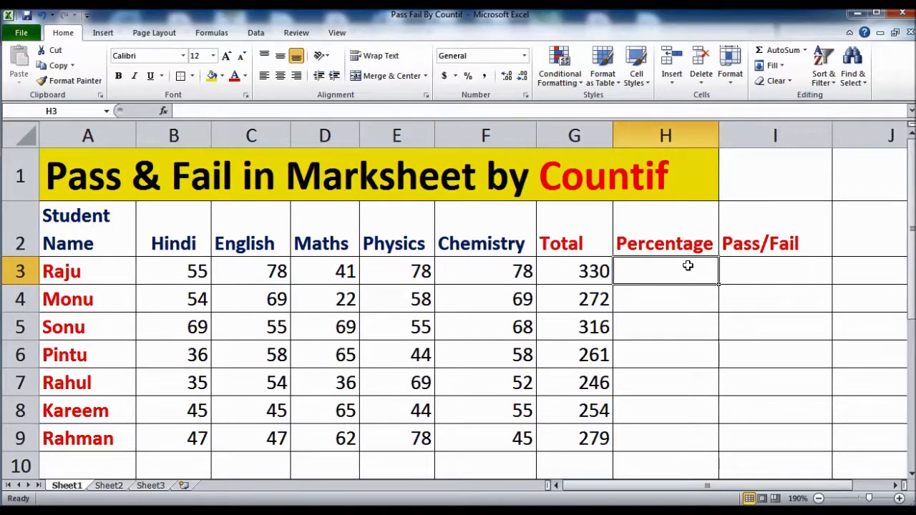
{"action": "type", "text": "="}
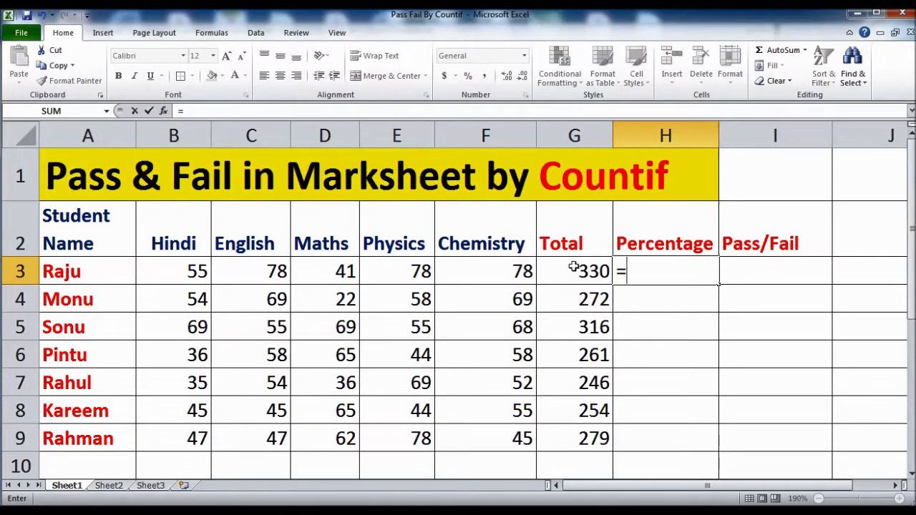
{"action": "left_click", "coordinate": [576, 271]}
{"action": "type", "text": "/5"}
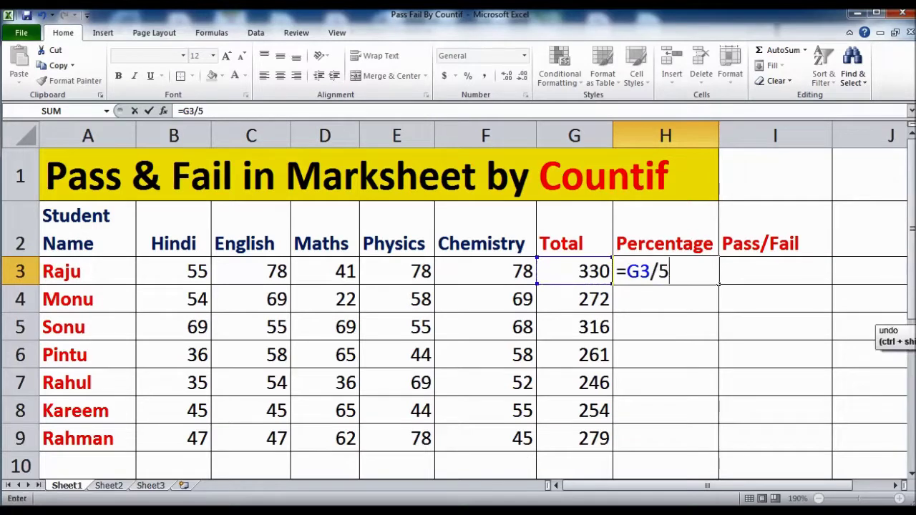
{"action": "key", "text": "Return"}
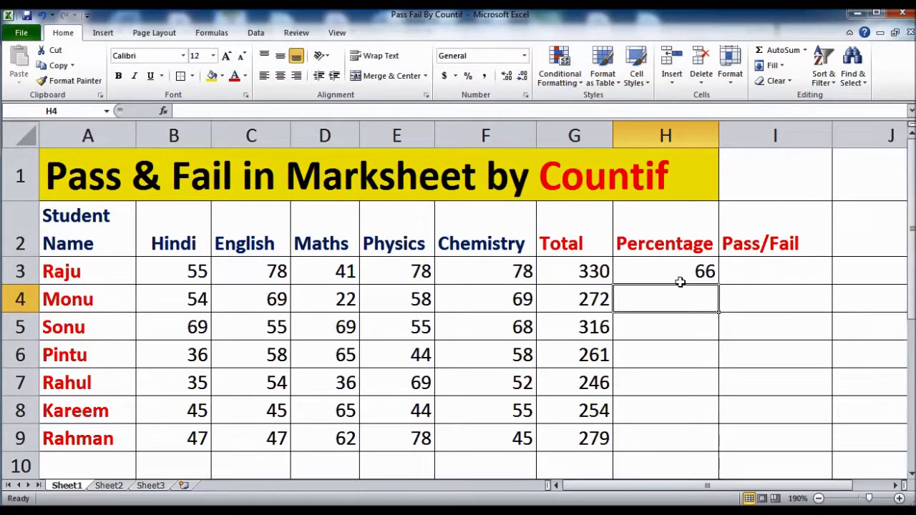
Copy the percentage formula from H3 down to H9.
{"action": "left_click", "coordinate": [680, 276]}
{"action": "left_click_drag", "start_coordinate": [720, 285], "coordinate": [718, 447]}
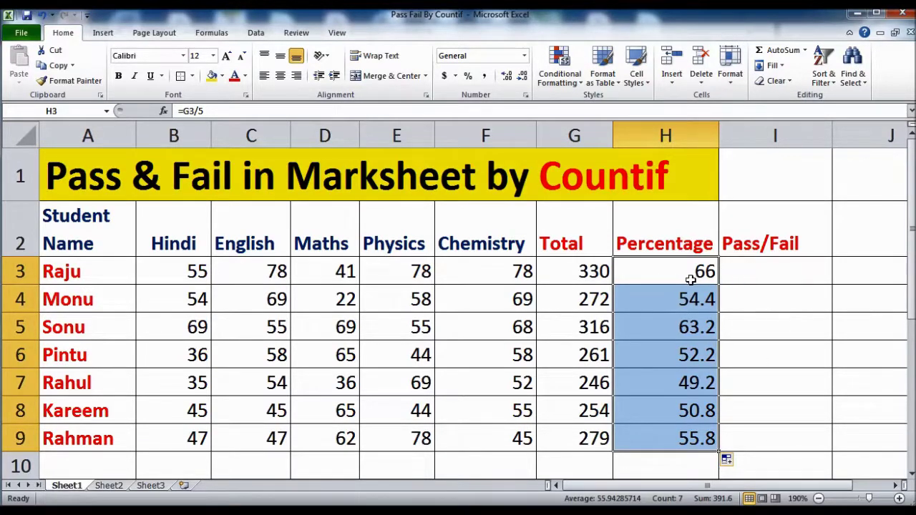
{"action": "left_click", "coordinate": [190, 273]}
Set the first student's Hindi mark to 0 and English mark to 99.
{"action": "type", "text": "0"}
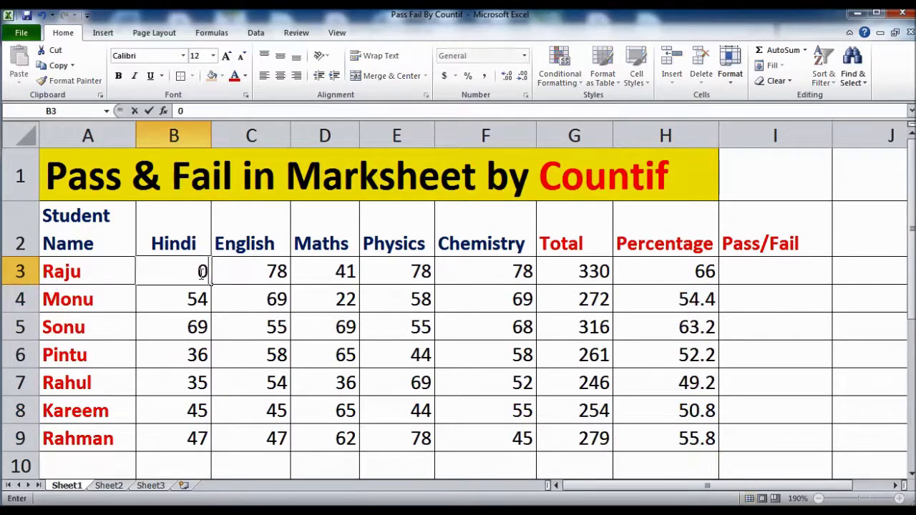
{"action": "left_click", "coordinate": [333, 325]}
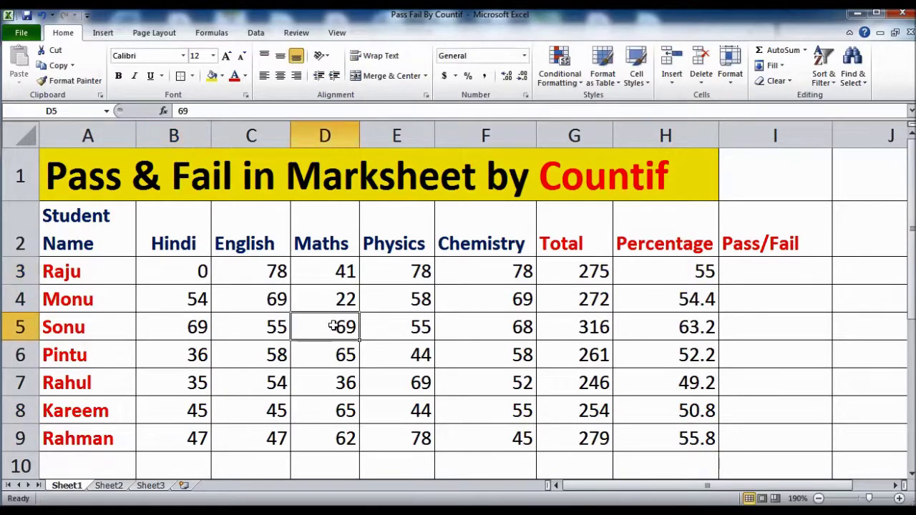
{"action": "left_click", "coordinate": [694, 273]}
{"action": "left_click", "coordinate": [256, 277]}
{"action": "type", "text": "99"}
{"action": "key", "text": "Return"}
{"action": "key", "text": "Up"}
{"action": "key", "text": "Right"}
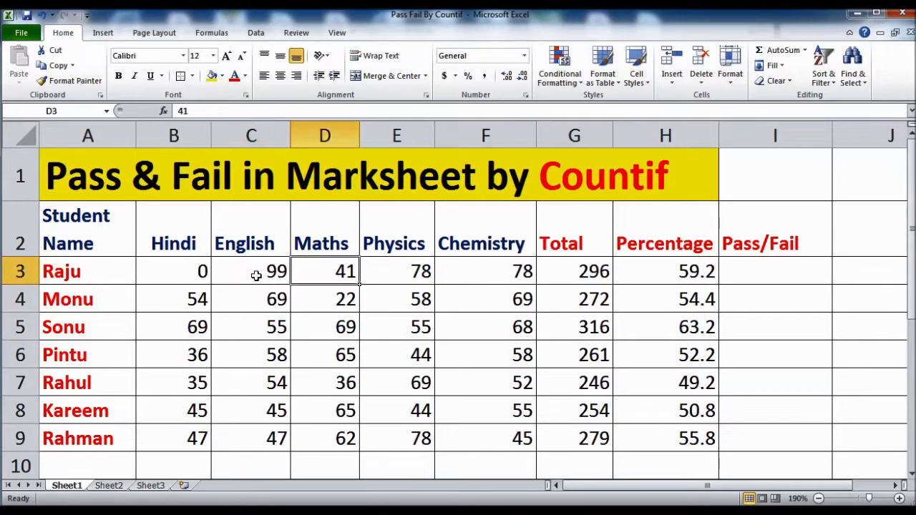
Set the first student's Maths to 89, Physics to 88 and Chemistry to 0.
{"action": "type", "text": "89"}
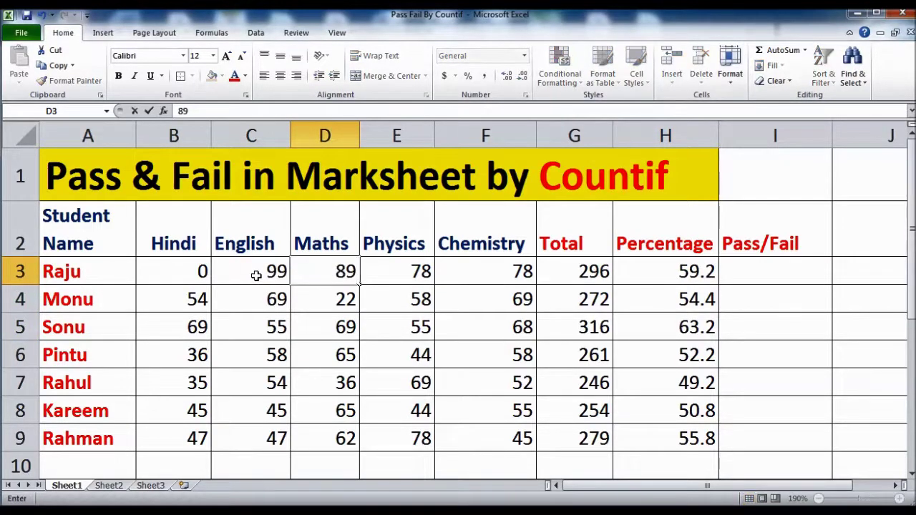
{"action": "key", "text": "Tab"}
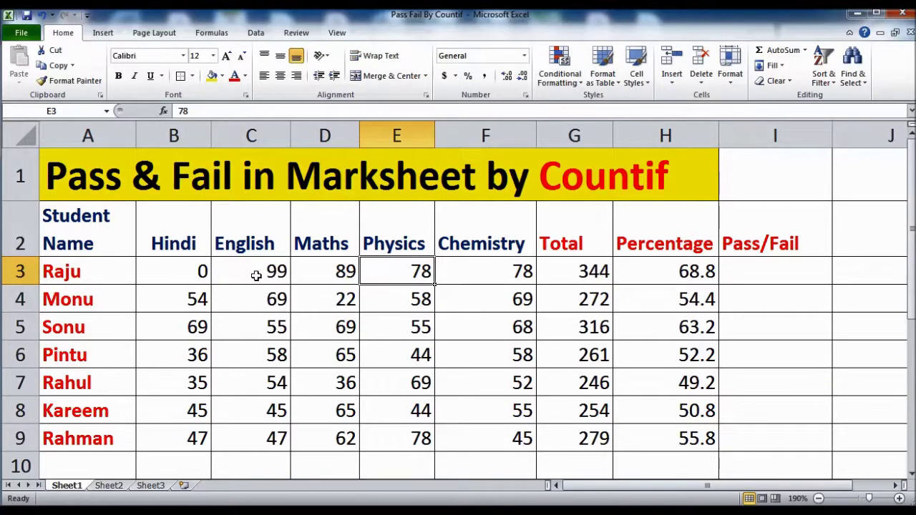
{"action": "type", "text": "88"}
{"action": "key", "text": "Tab"}
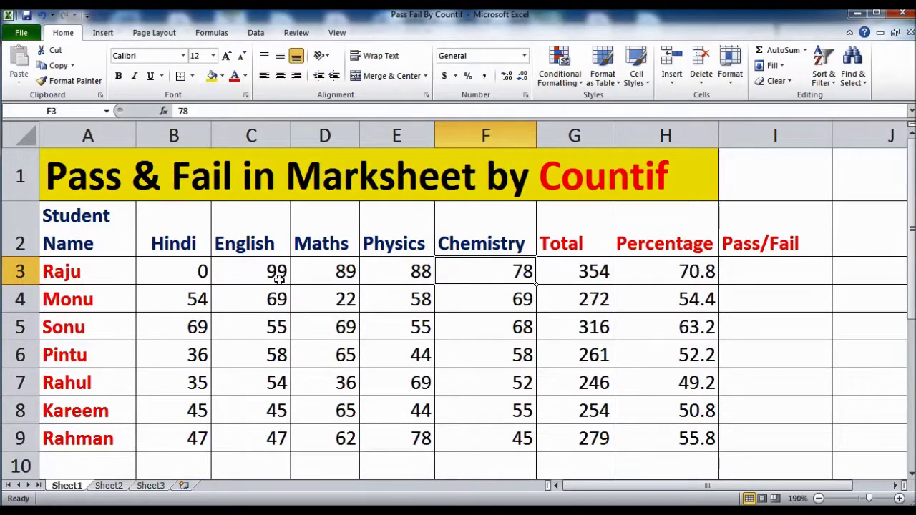
{"action": "type", "text": "0"}
{"action": "key", "text": "Return"}
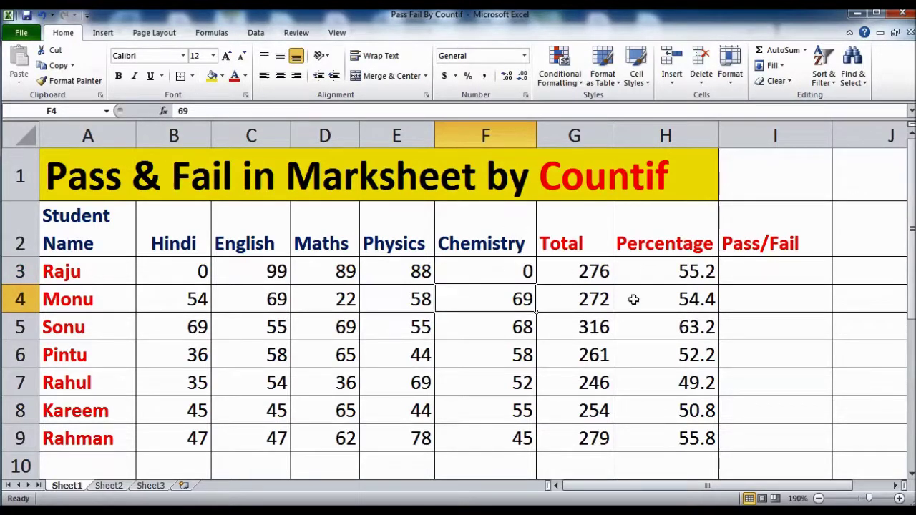
{"action": "left_click", "coordinate": [694, 273]}
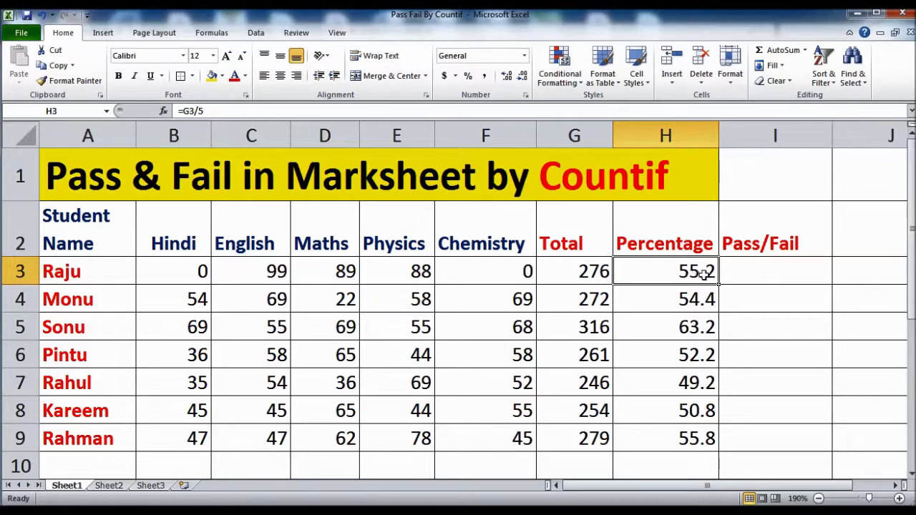
{"action": "left_click", "coordinate": [749, 271]}
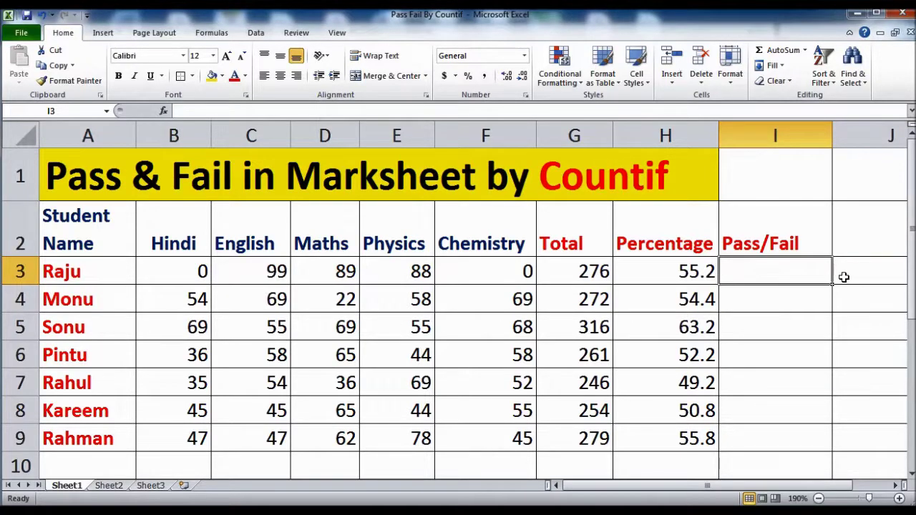
Type =if(countif( in I3 and start the range at B3.
{"action": "type", "text": "="}
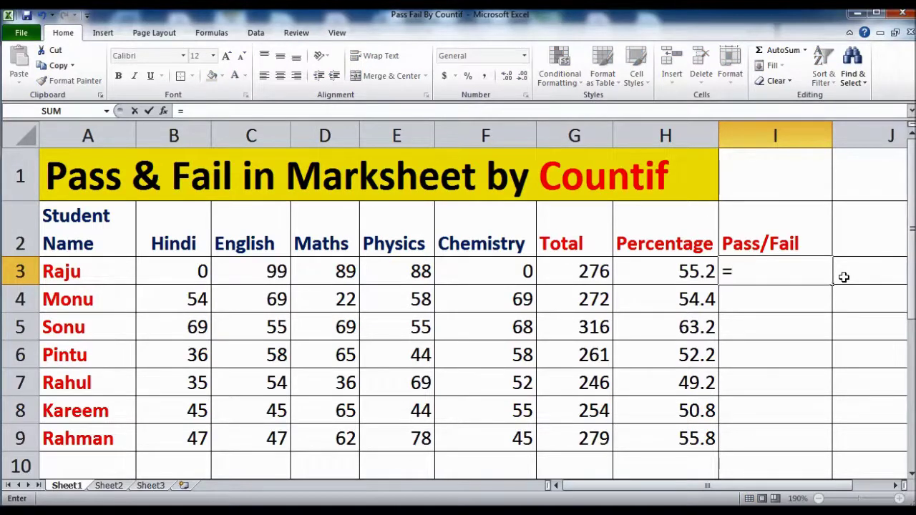
{"action": "type", "text": "if"}
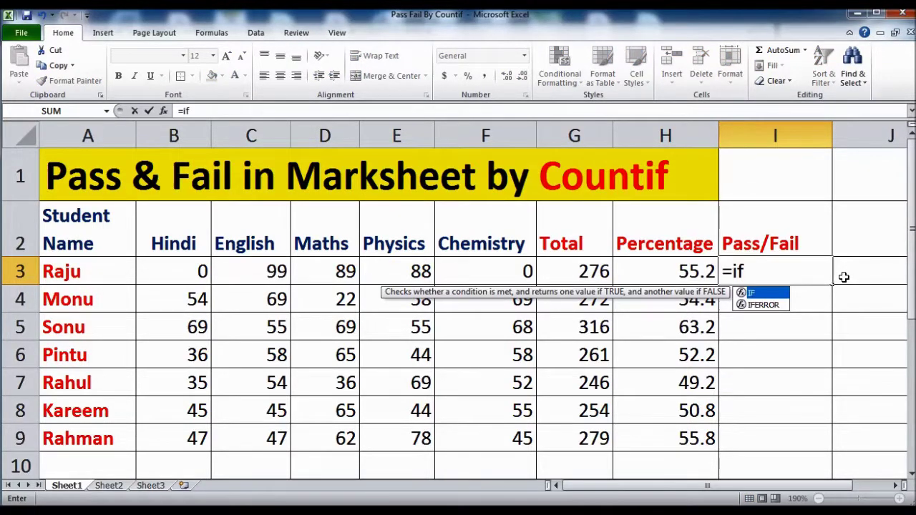
{"action": "type", "text": "("}
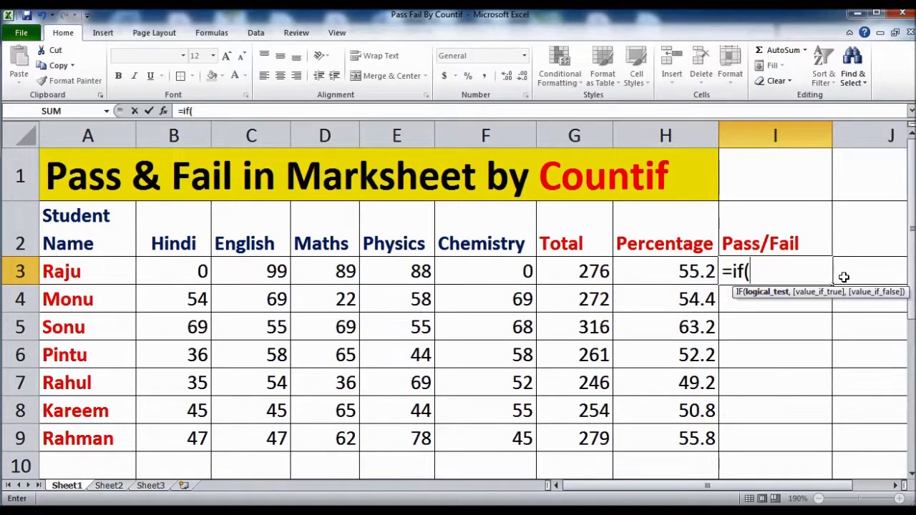
{"action": "type", "text": "cou"}
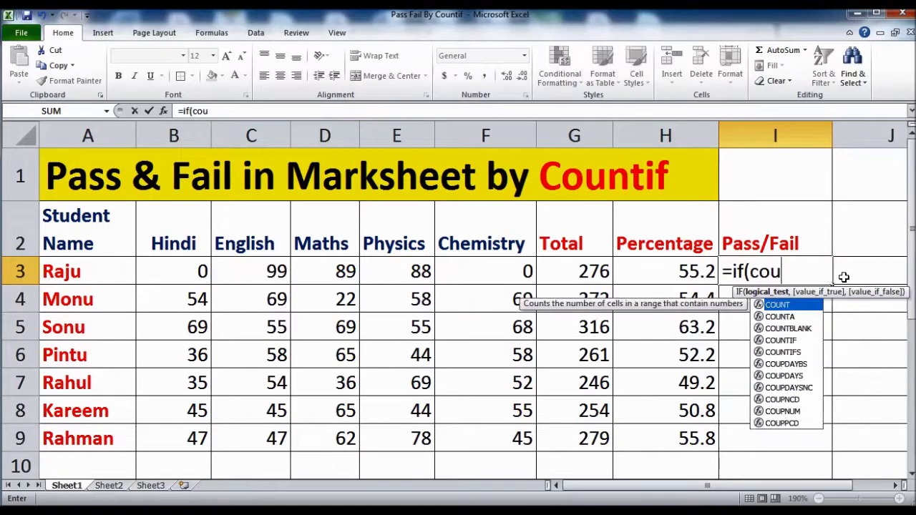
{"action": "type", "text": "ntif"}
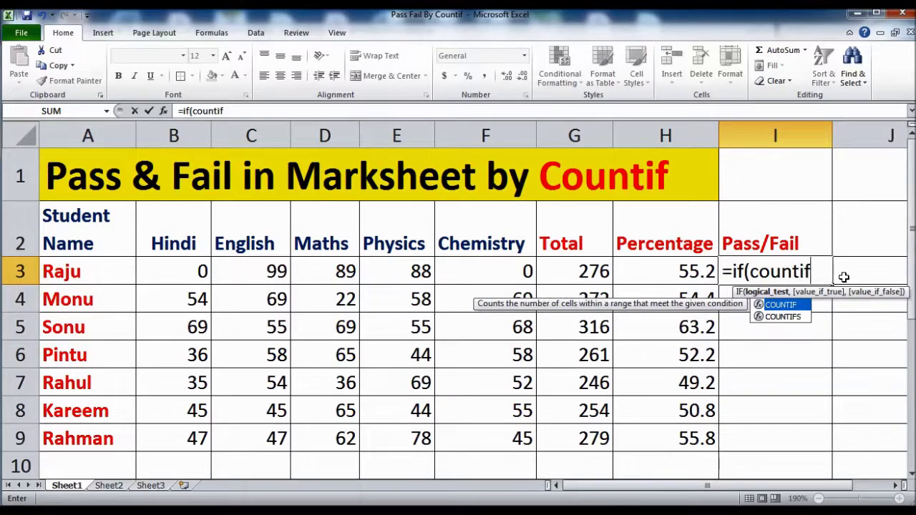
{"action": "type", "text": "("}
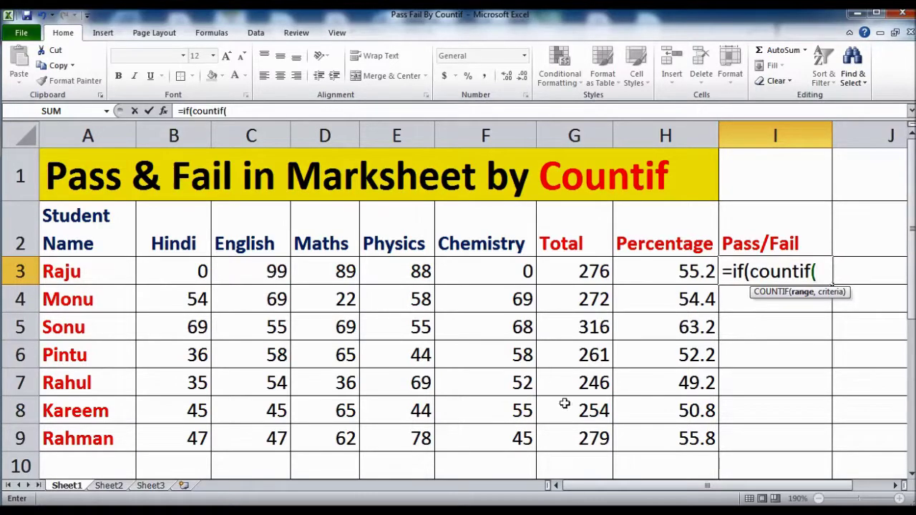
{"action": "left_click_drag", "start_coordinate": [748, 489], "coordinate": [782, 489]}
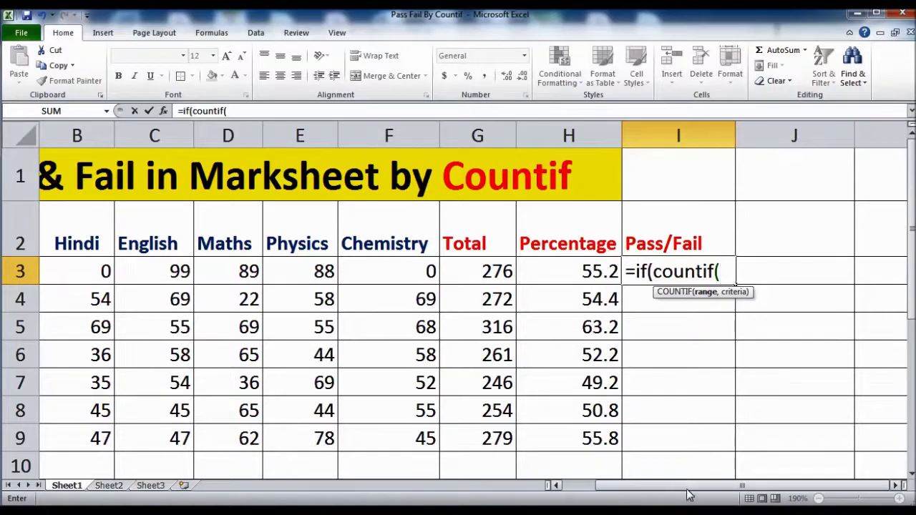
{"action": "left_click_drag", "start_coordinate": [743, 486], "coordinate": [707, 487]}
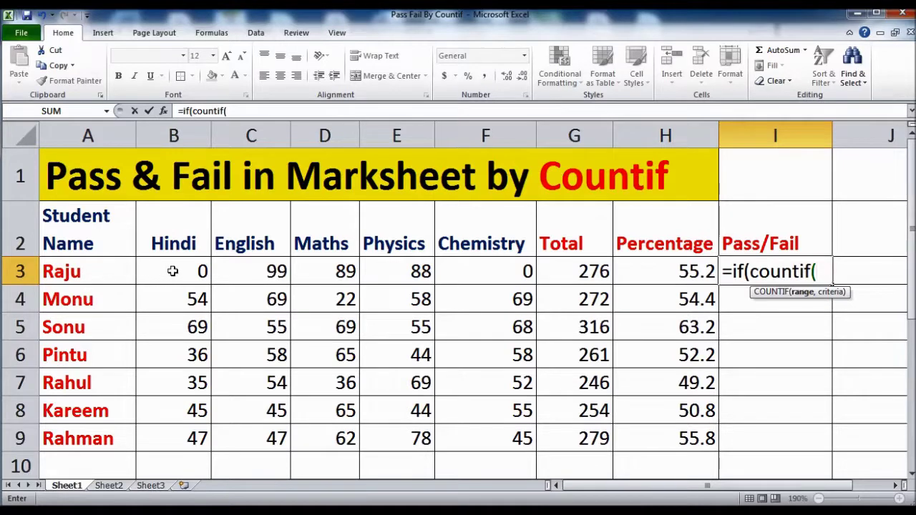
{"action": "left_click", "coordinate": [172, 272]}
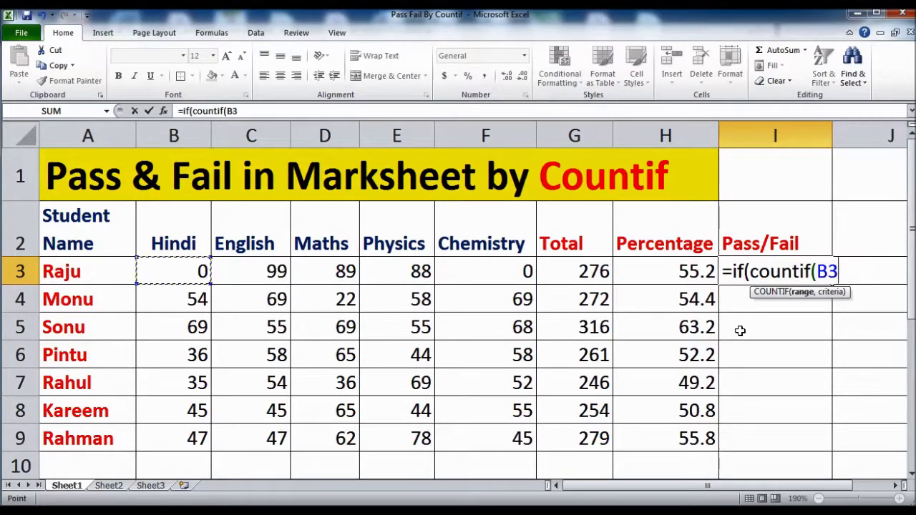
Extend the COUNTIF range to B3:F3 and add the ">=33 criterion.
{"action": "key", "text": "F8"}
{"action": "key", "text": "BackSpace"}
{"action": "key", "text": "BackSpace"}
{"action": "type", "text": ":"}
{"action": "left_click", "coordinate": [489, 272]}
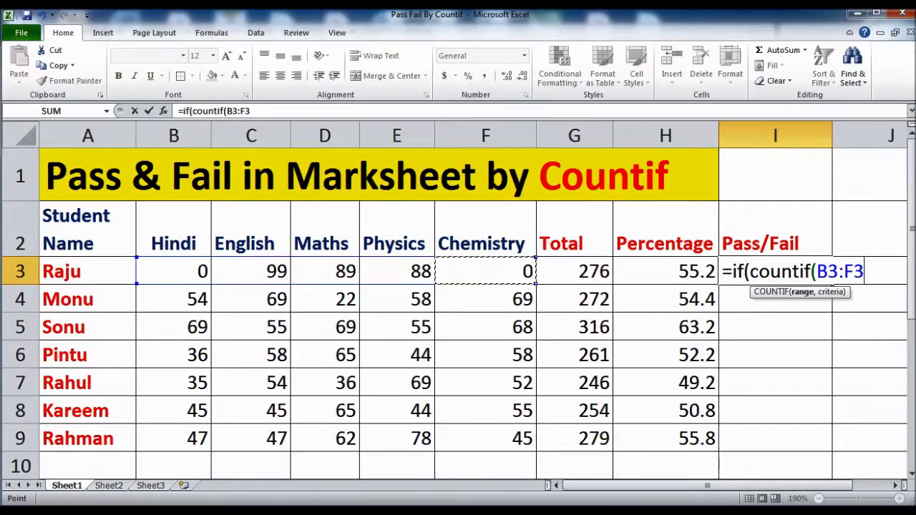
{"action": "type", "text": ","}
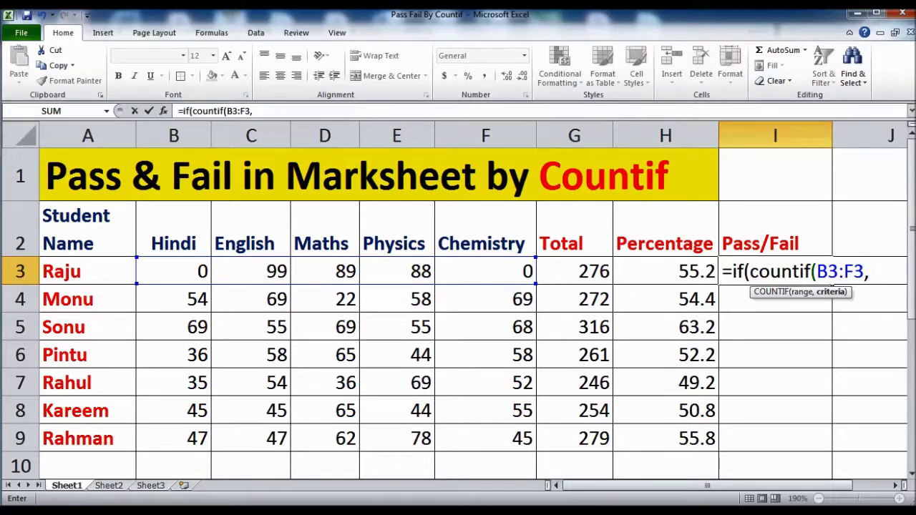
{"action": "type", "text": "\""}
{"action": "type", "text": ">="}
{"action": "type", "text": "33"}
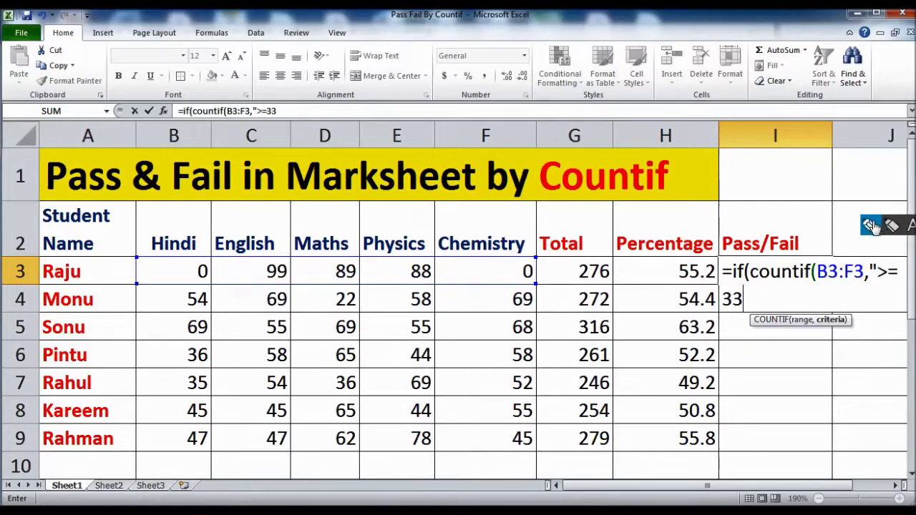
Complete I3 as =IF(COUNTIF(B3:F3,">=33"),"Pass","Fail"), which shows Pass.
{"action": "left_click", "coordinate": [870, 226]}
{"action": "mouse_move", "coordinate": [185, 257]}
{"action": "left_mouse_down"}
{"action": "mouse_move", "coordinate": [168, 265]}
{"action": "mouse_move", "coordinate": [421, 265]}
{"action": "mouse_move", "coordinate": [209, 275]}
{"action": "left_mouse_up"}
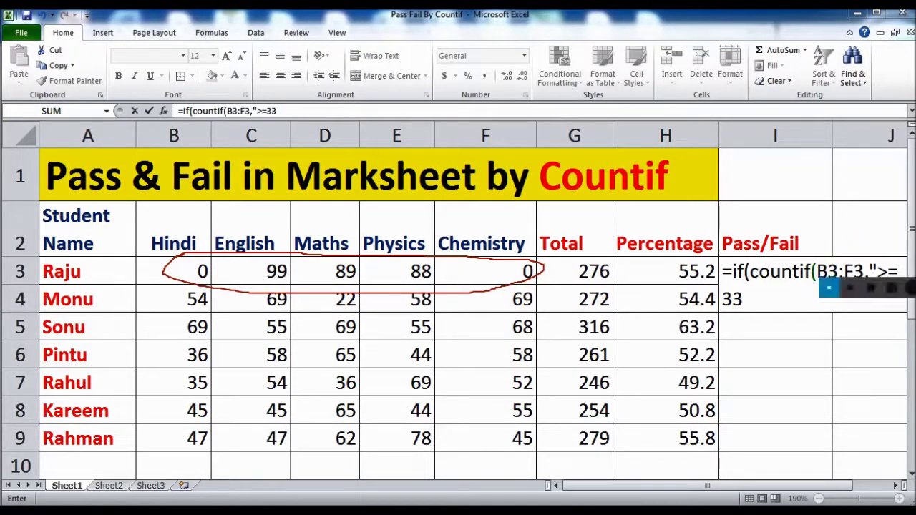
{"action": "key", "text": "e"}
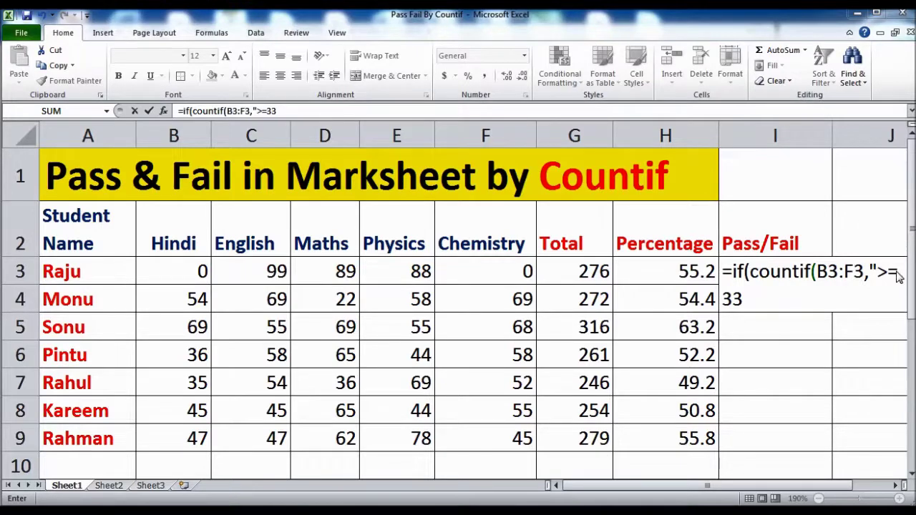
{"action": "key", "text": "Escape"}
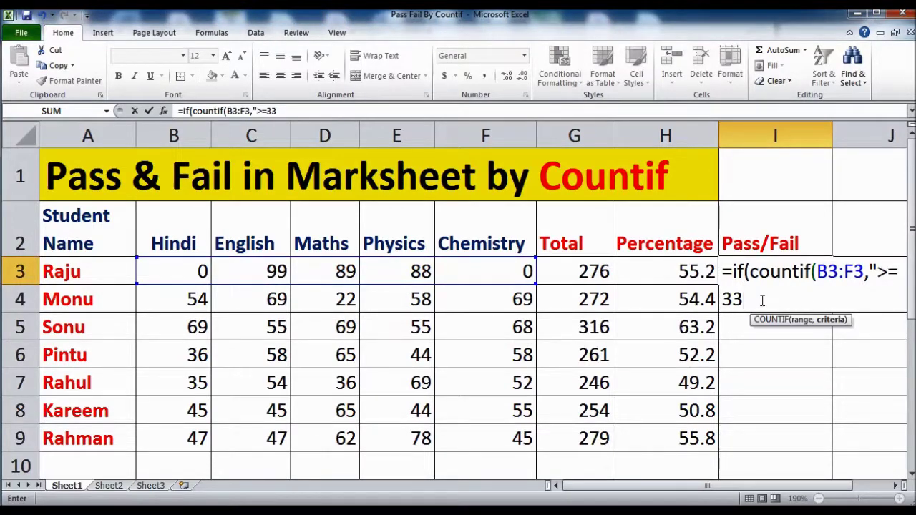
{"action": "type", "text": "\")"}
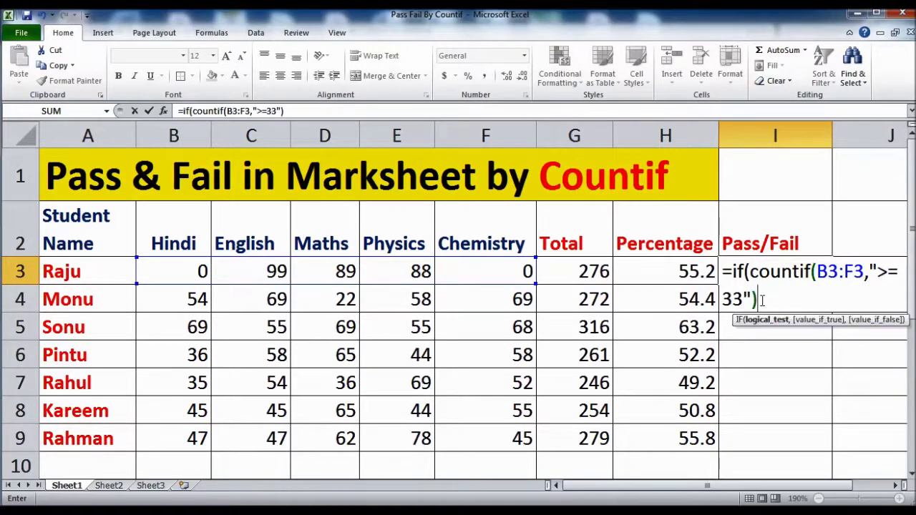
{"action": "type", "text": ","}
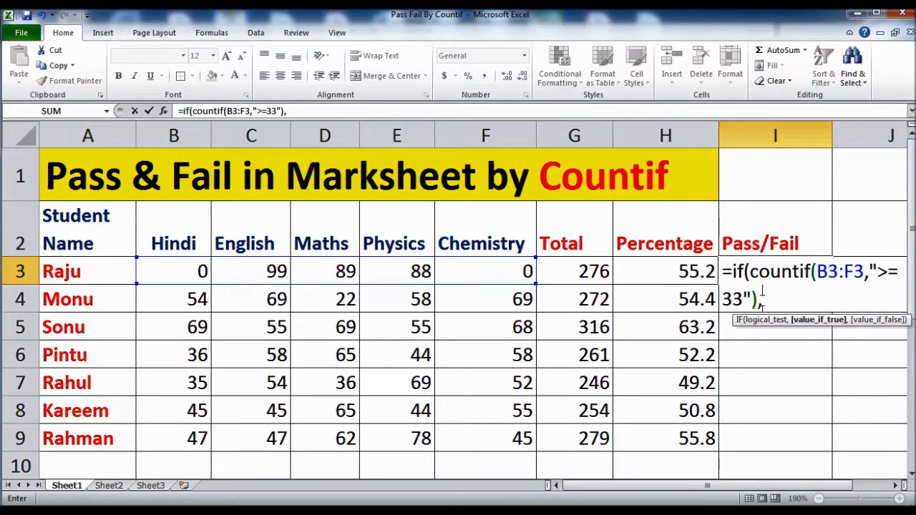
{"action": "key", "text": "BackSpace"}
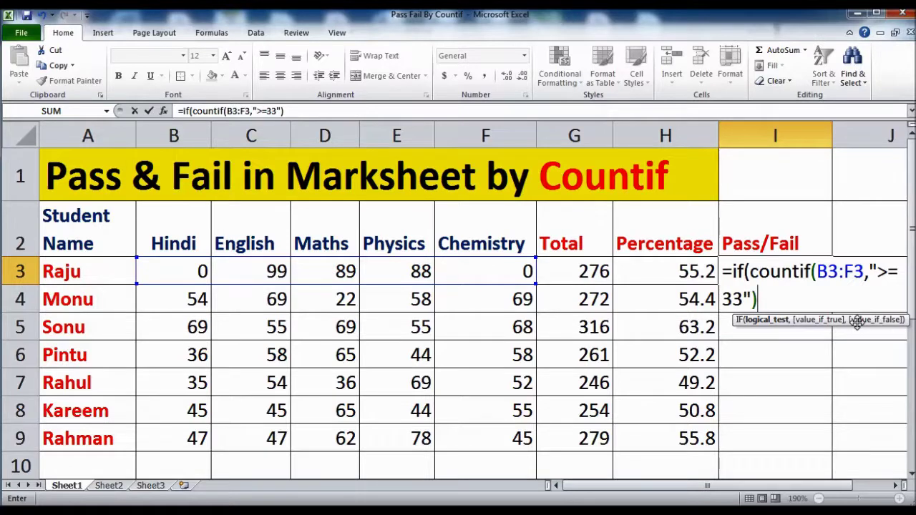
{"action": "type", "text": ","}
{"action": "type", "text": "Pass"}
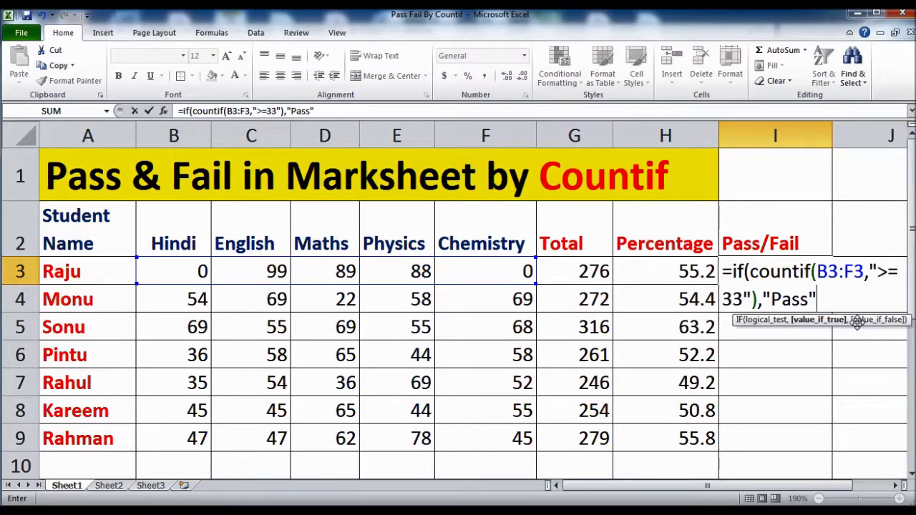
{"action": "type", "text": ",\"Fail\")"}
{"action": "key", "text": "Return"}
{"action": "key", "text": "Up"}
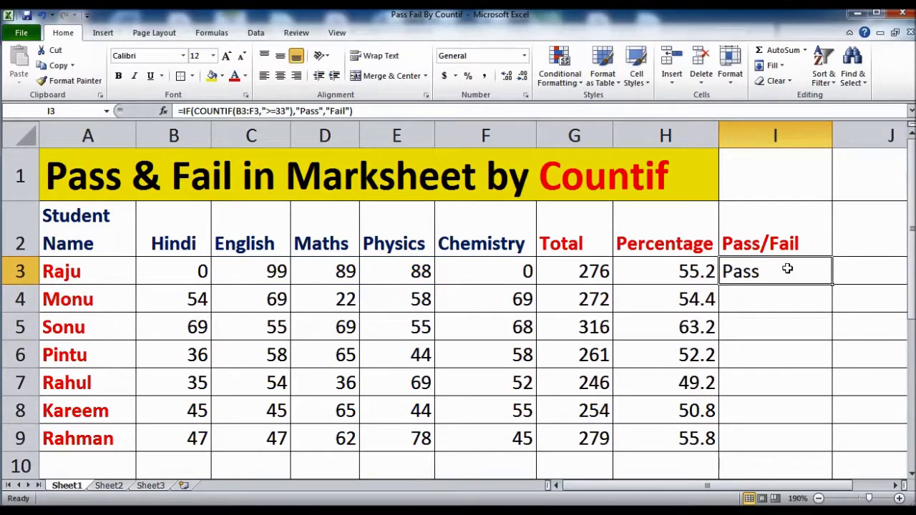
{"action": "double_click", "coordinate": [789, 269]}
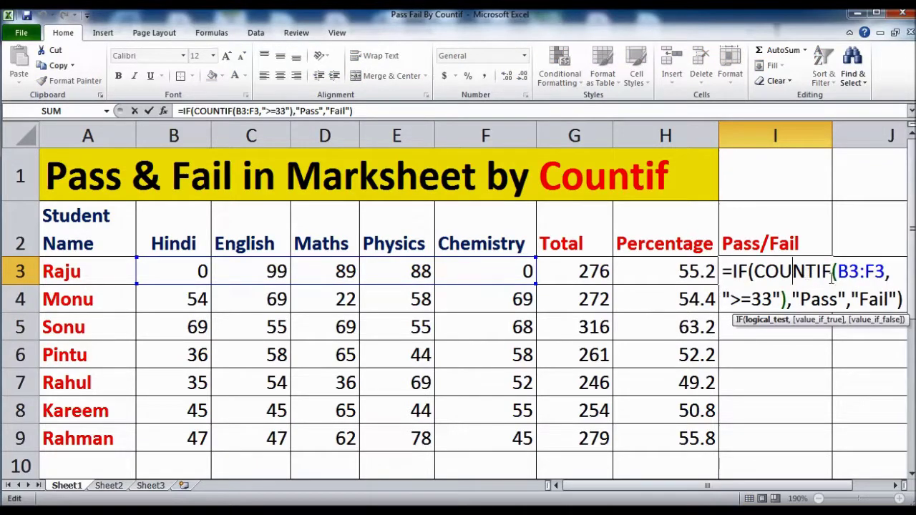
Add =5 after the COUNTIF in I3's formula, so the first student shows Fail.
{"action": "left_click_drag", "start_coordinate": [839, 271], "coordinate": [887, 270]}
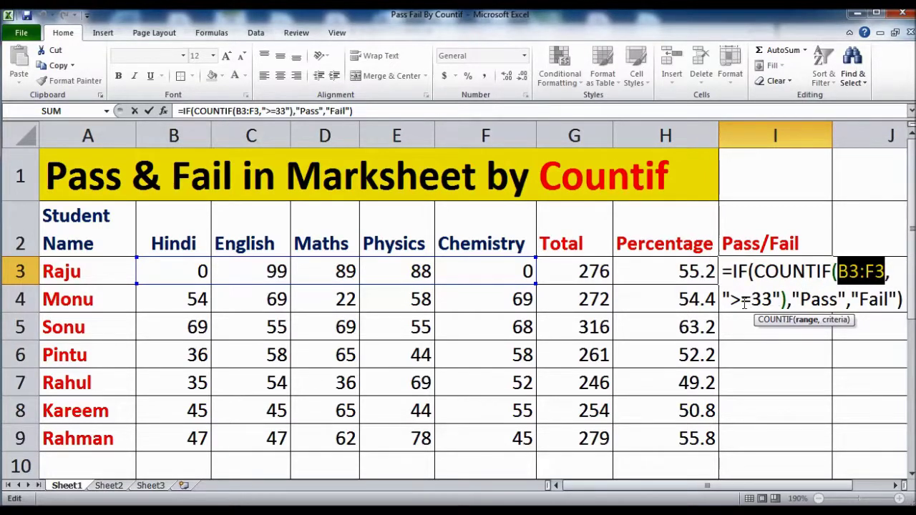
{"action": "left_click", "coordinate": [789, 299]}
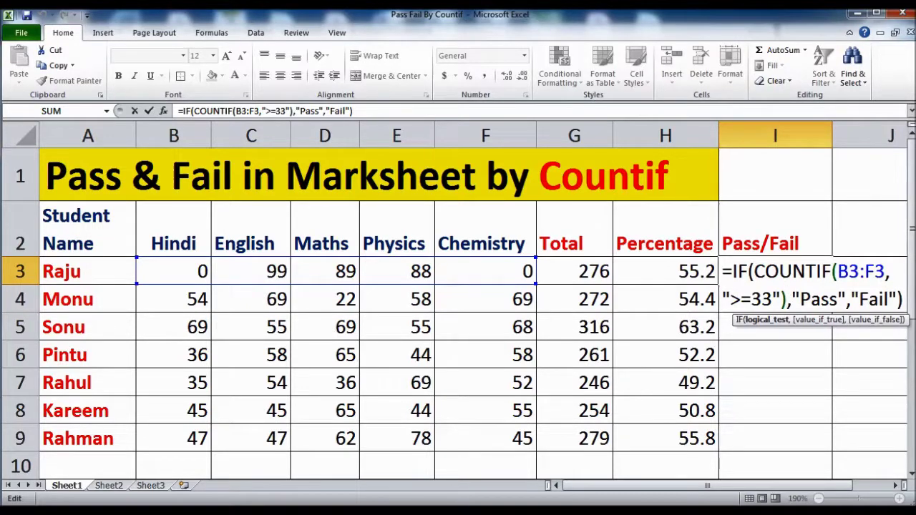
{"action": "type", "text": "="}
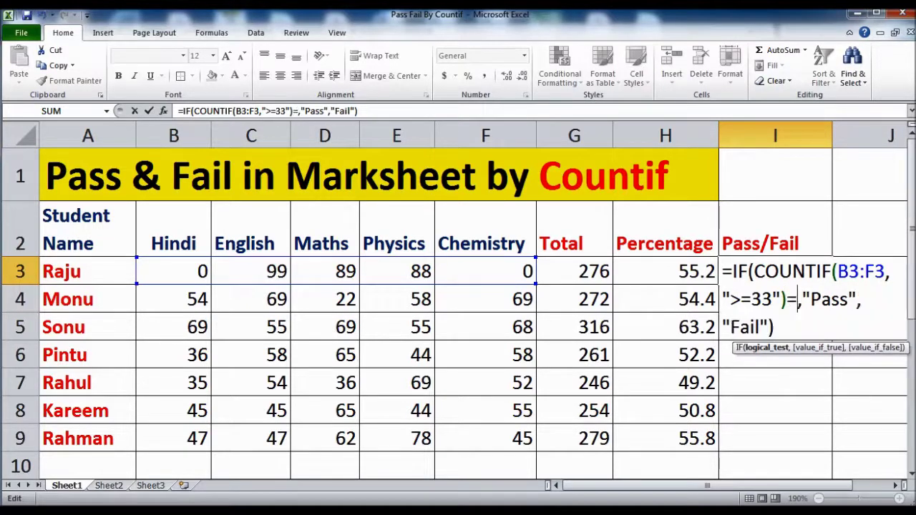
{"action": "type", "text": "5"}
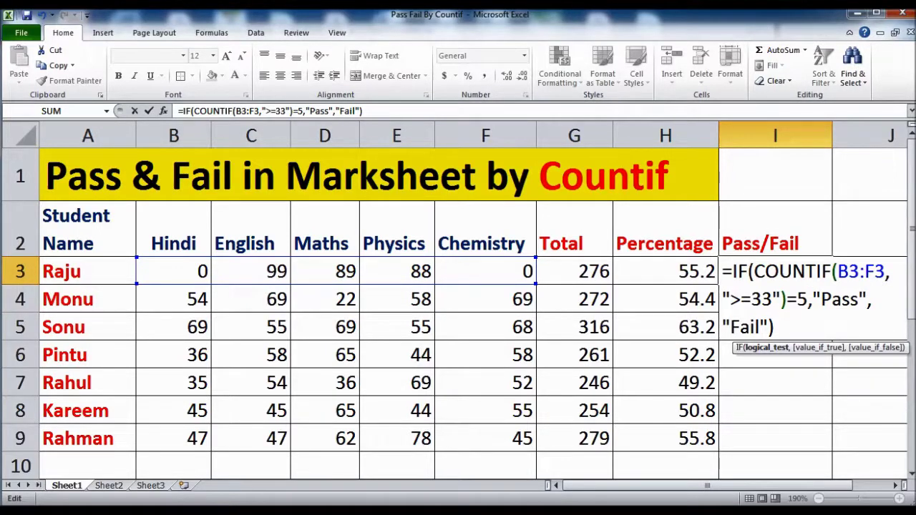
{"action": "key", "text": "BackSpace"}
{"action": "type", "text": "6"}
{"action": "key", "text": "BackSpace"}
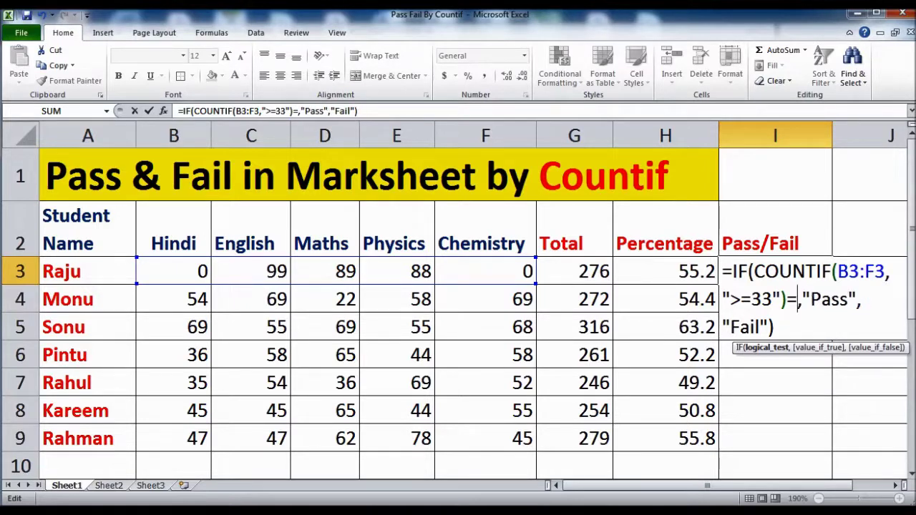
{"action": "type", "text": "4"}
{"action": "key", "text": "BackSpace"}
{"action": "type", "text": "5"}
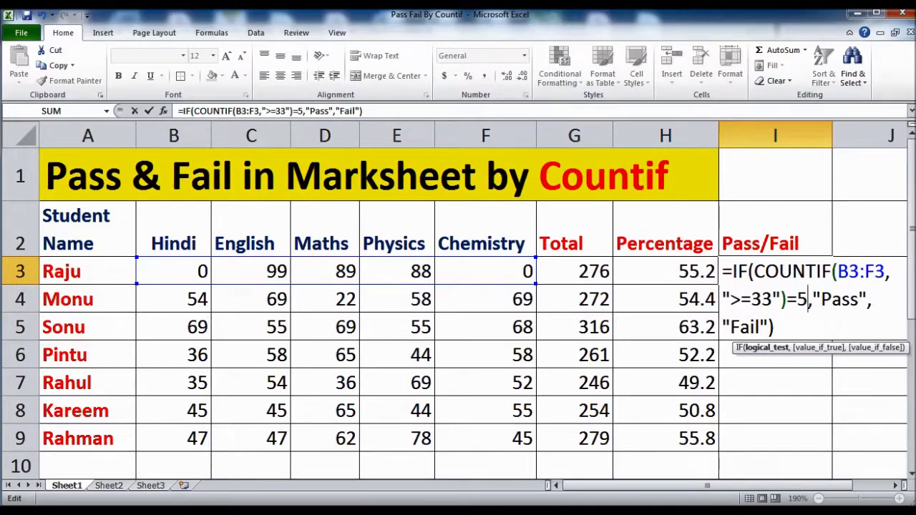
{"action": "key", "text": "Return"}
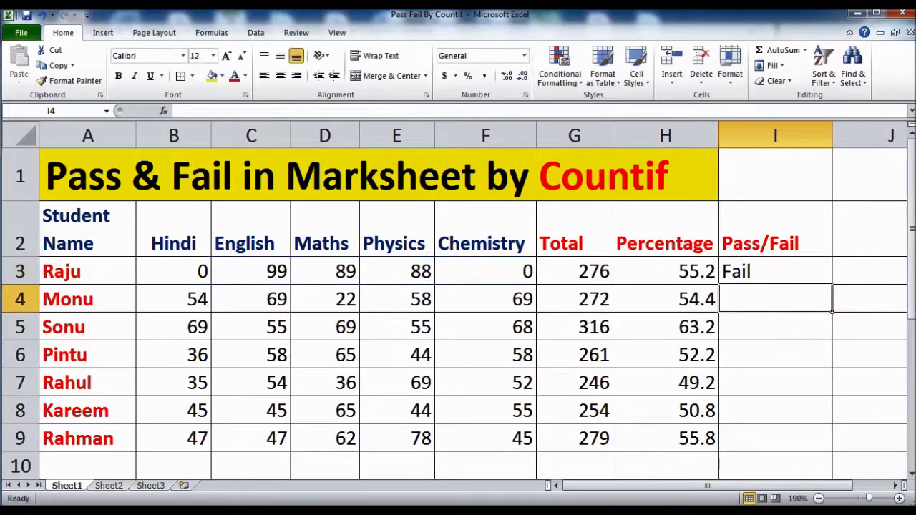
Change the required count in I3's formula from 5 to 6.
{"action": "left_click", "coordinate": [775, 271]}
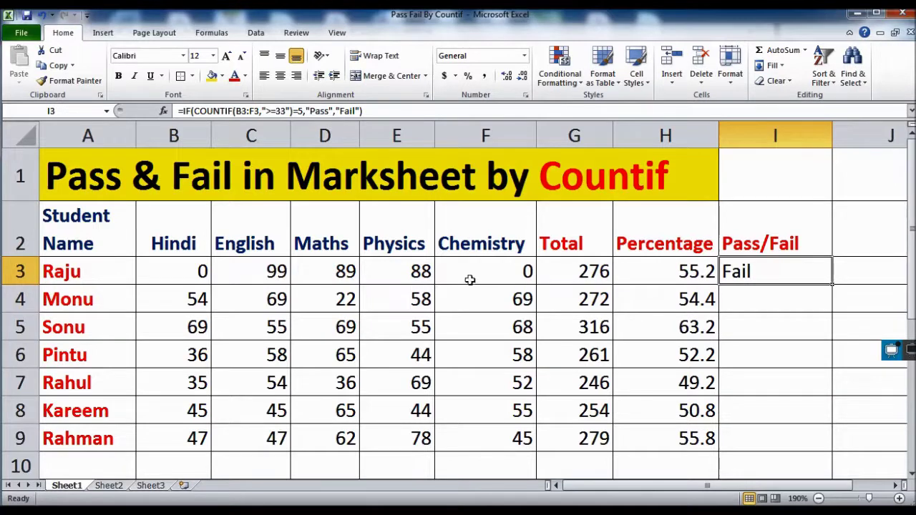
{"action": "left_click", "coordinate": [205, 275]}
{"action": "left_click", "coordinate": [494, 275]}
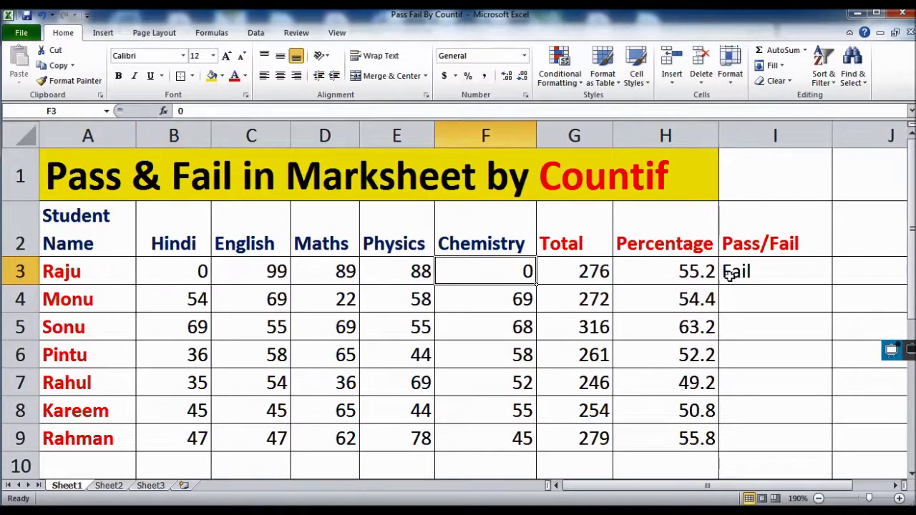
{"action": "left_click", "coordinate": [759, 277]}
{"action": "double_click", "coordinate": [783, 273]}
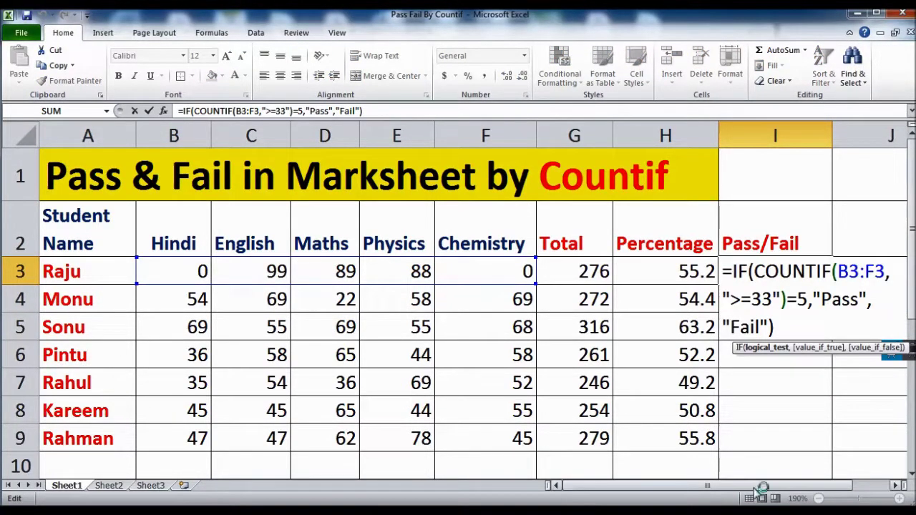
{"action": "double_click", "coordinate": [803, 301]}
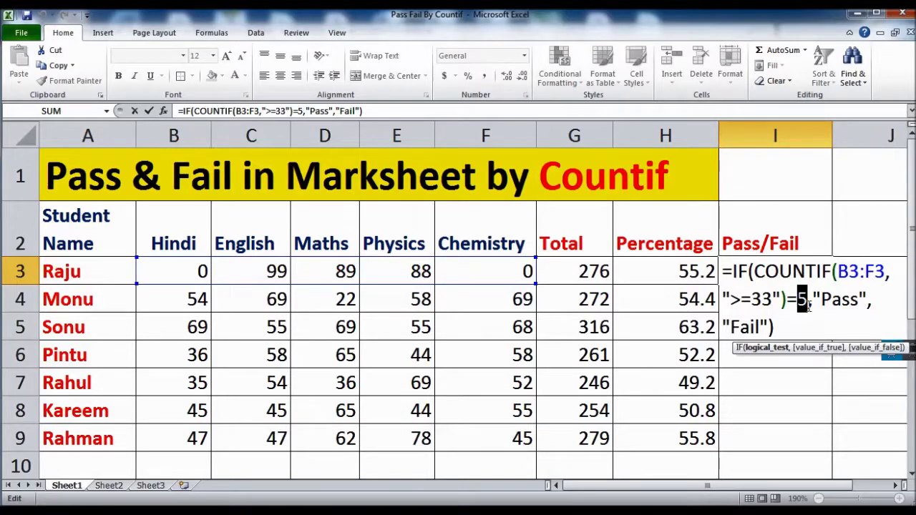
{"action": "type", "text": "6"}
{"action": "key", "text": "Return"}
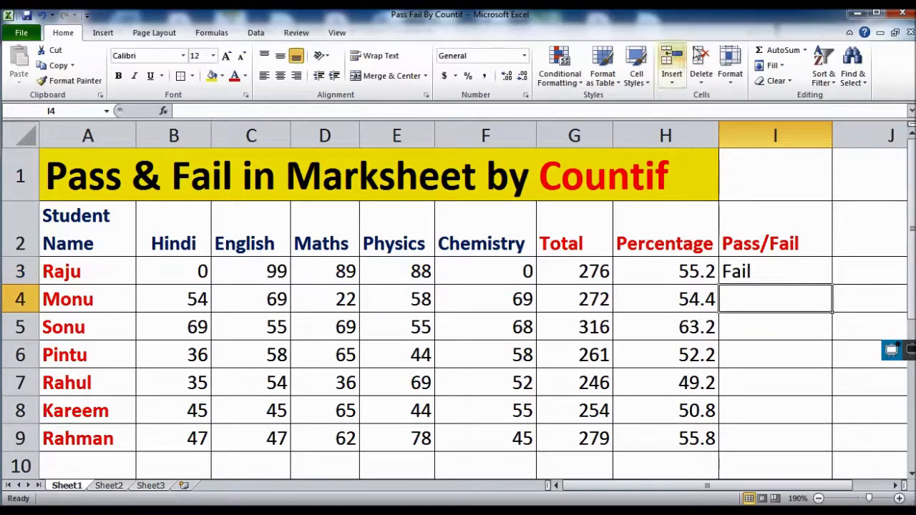
Change the first student's Hindi mark to 88 and Chemistry mark to 75.
{"action": "left_click", "coordinate": [196, 268]}
{"action": "type", "text": "88"}
{"action": "key", "text": "Right"}
{"action": "key", "text": "Right"}
{"action": "key", "text": "Right"}
{"action": "key", "text": "Right"}
{"action": "key", "text": "Right"}
{"action": "key", "text": "Left"}
{"action": "type", "text": "75"}
{"action": "key", "text": "Return"}
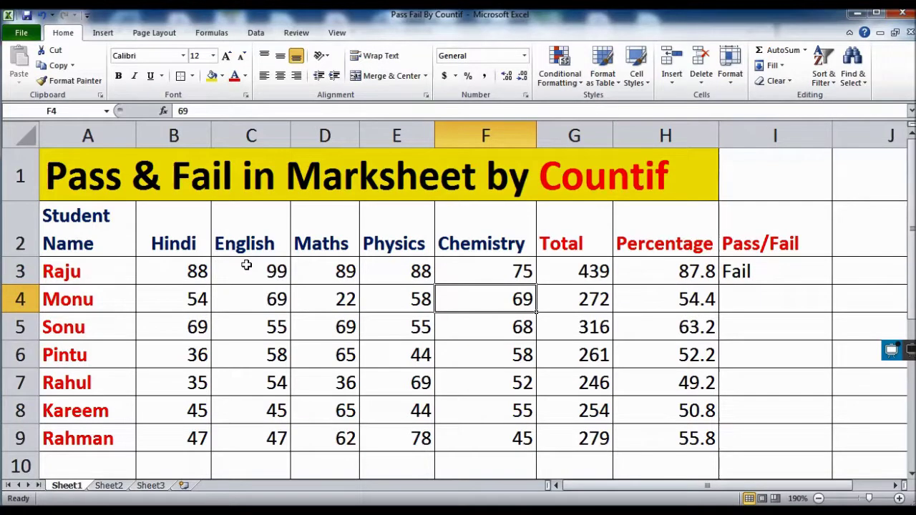
{"action": "key", "text": "Up"}
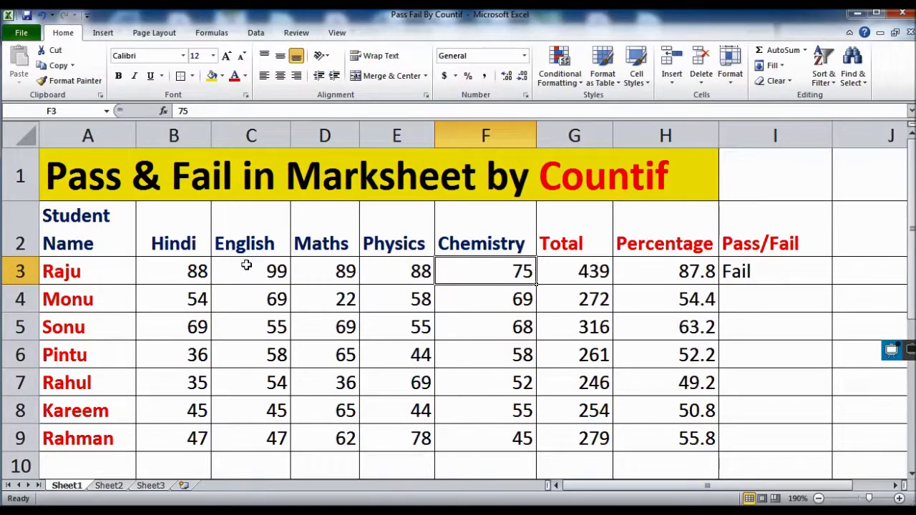
Set the required count in I3's formula back to 5, so it shows Pass.
{"action": "left_click", "coordinate": [184, 273]}
{"action": "left_click", "coordinate": [237, 270]}
{"action": "left_click", "coordinate": [338, 279]}
{"action": "left_click", "coordinate": [401, 273]}
{"action": "left_click", "coordinate": [469, 272]}
{"action": "double_click", "coordinate": [748, 272]}
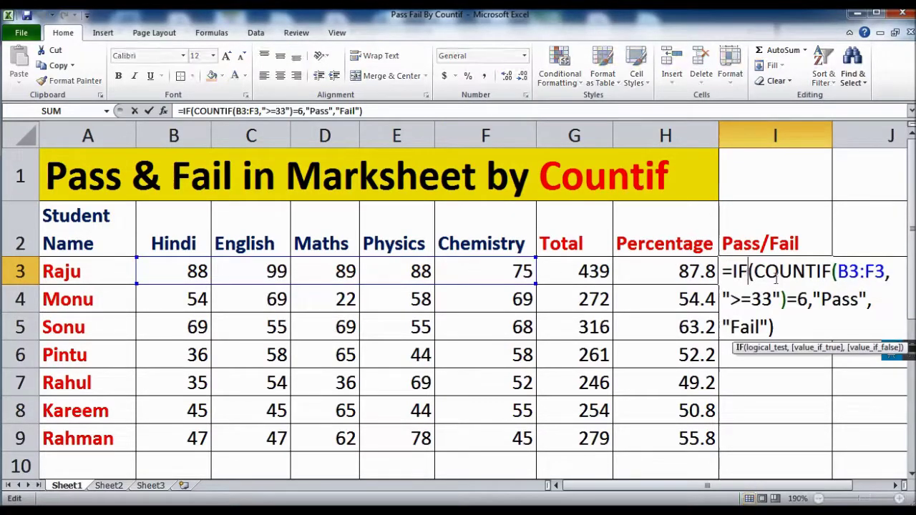
{"action": "left_click", "coordinate": [799, 300]}
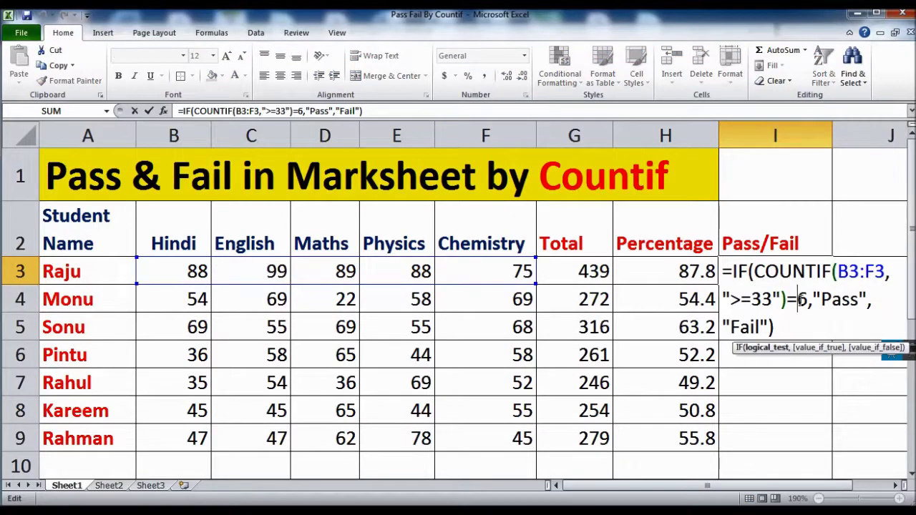
{"action": "left_click", "coordinate": [806, 301]}
{"action": "key", "text": "BackSpace"}
{"action": "type", "text": "5"}
{"action": "key", "text": "Return"}
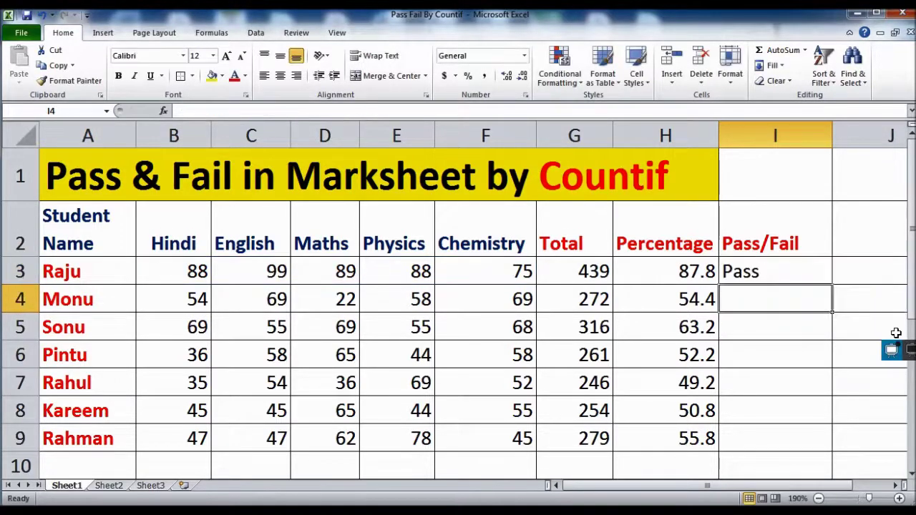
{"action": "left_click", "coordinate": [789, 267]}
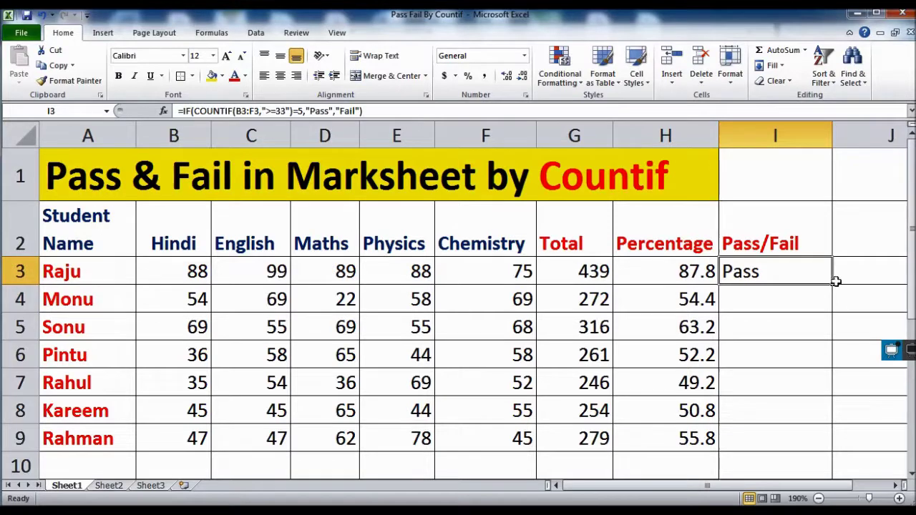
Fill I3's formula down to I9, then clear the results in I4:I9.
{"action": "left_click_drag", "start_coordinate": [834, 286], "coordinate": [829, 442]}
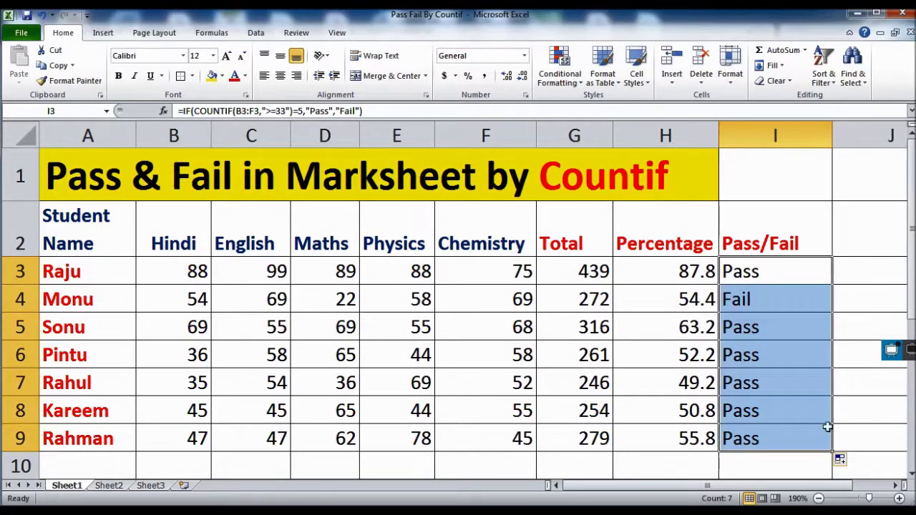
{"action": "left_click", "coordinate": [796, 427]}
{"action": "left_click_drag", "start_coordinate": [773, 305], "coordinate": [790, 425]}
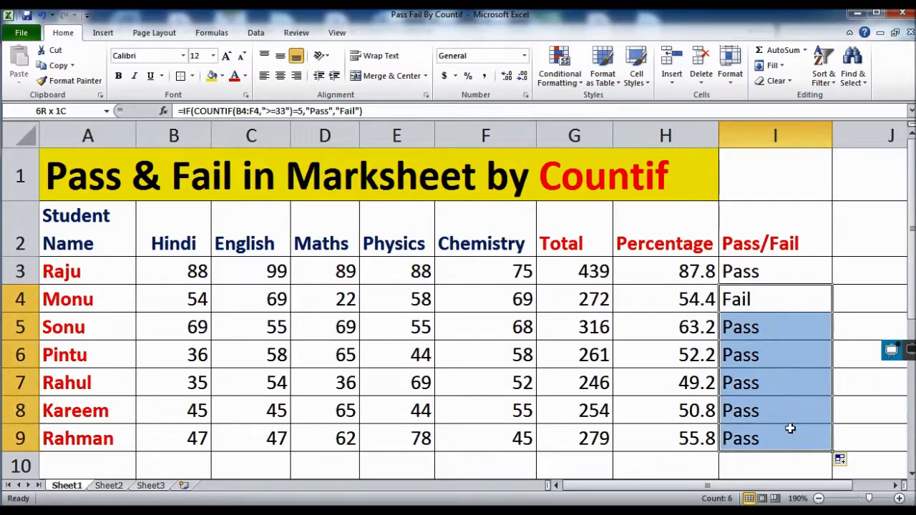
{"action": "key", "text": "Delete"}
Fill the Pass/Fail formula from I3 through I9 with Ctrl+D.
{"action": "left_click", "coordinate": [763, 271]}
{"action": "double_click", "coordinate": [763, 272]}
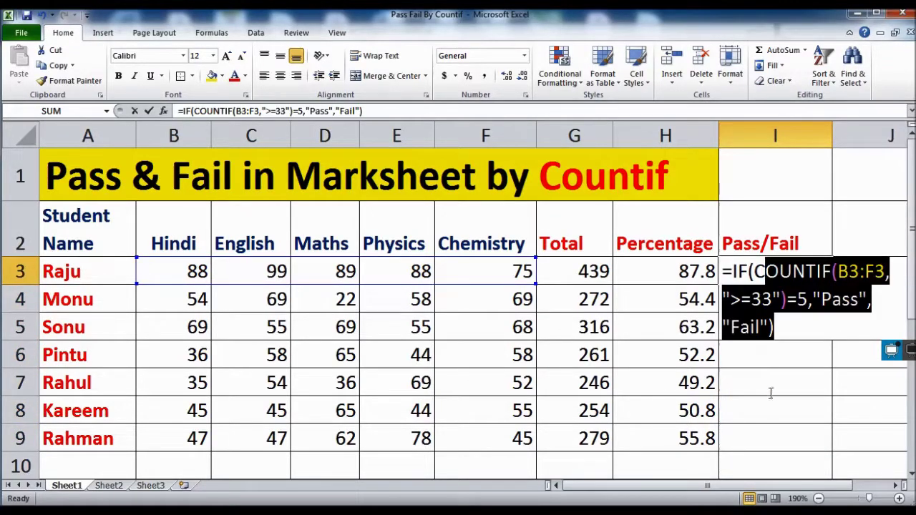
{"action": "left_click_drag", "start_coordinate": [763, 271], "coordinate": [769, 417]}
{"action": "key", "text": "Return"}
{"action": "left_click_drag", "start_coordinate": [749, 268], "coordinate": [771, 434]}
{"action": "key", "text": "ctrl+d"}
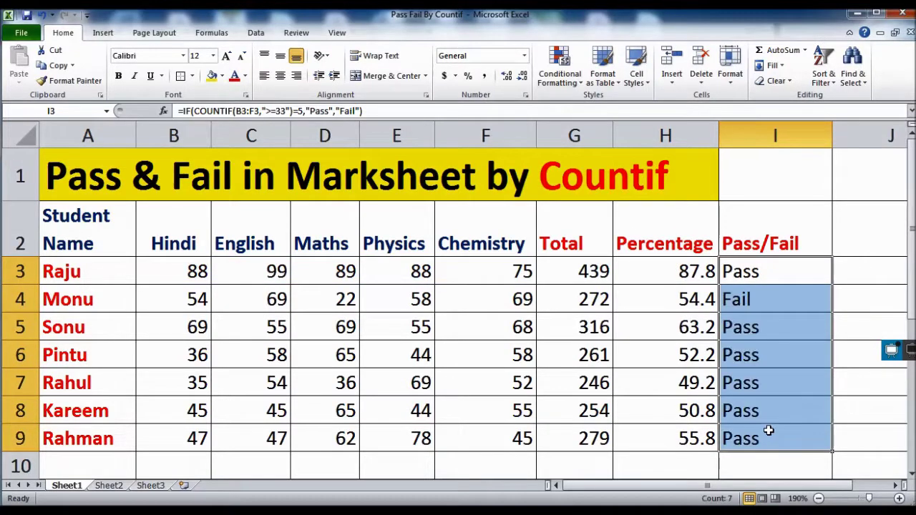
{"action": "left_click", "coordinate": [776, 443]}
{"action": "left_click", "coordinate": [745, 299]}
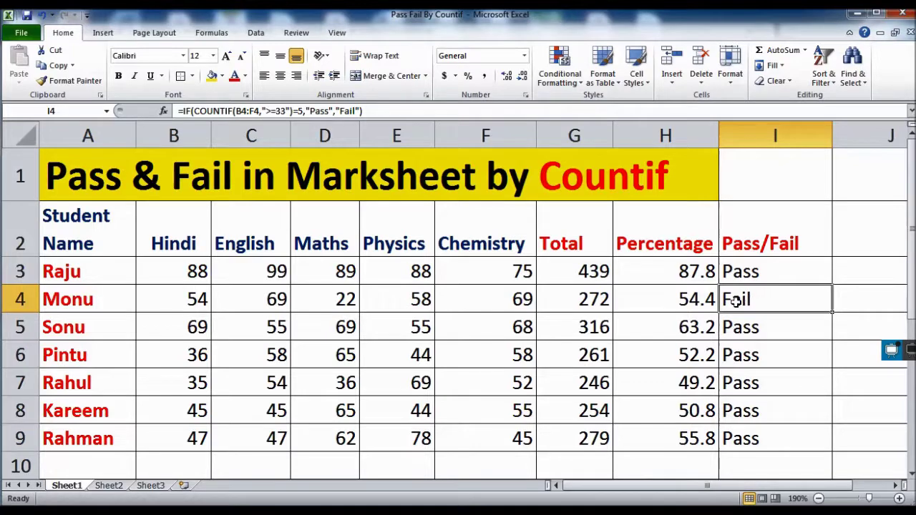
Change D4's Maths mark to 44 and B9's Hindi mark to 1.
{"action": "left_click", "coordinate": [340, 303]}
{"action": "type", "text": "44"}
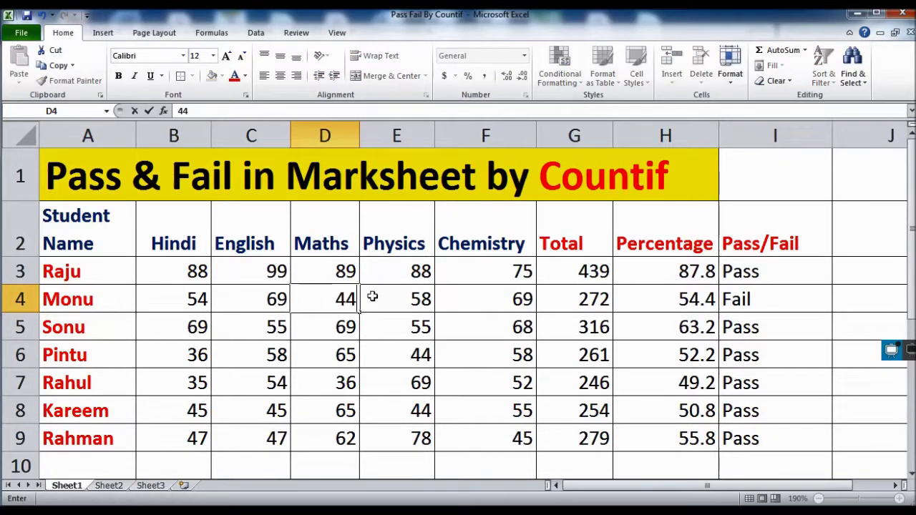
{"action": "key", "text": "Return"}
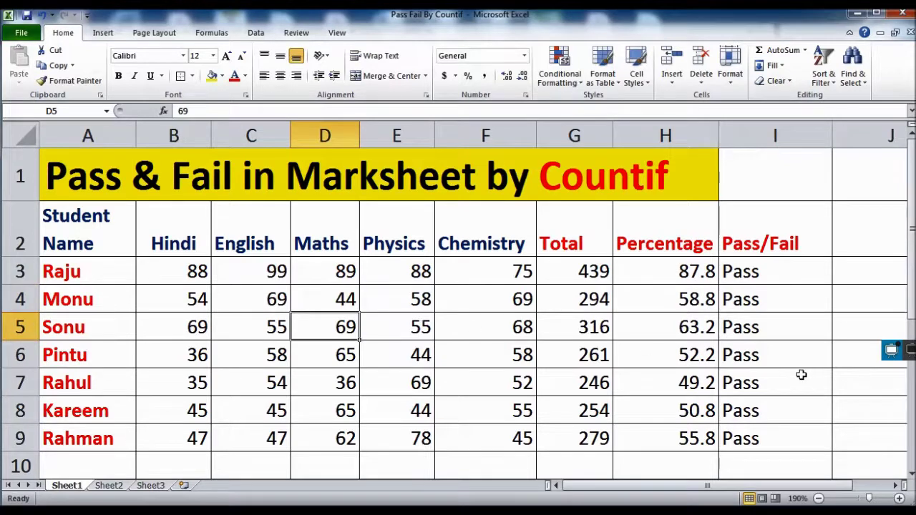
{"action": "left_click", "coordinate": [194, 444]}
{"action": "type", "text": "1"}
{"action": "key", "text": "Return"}
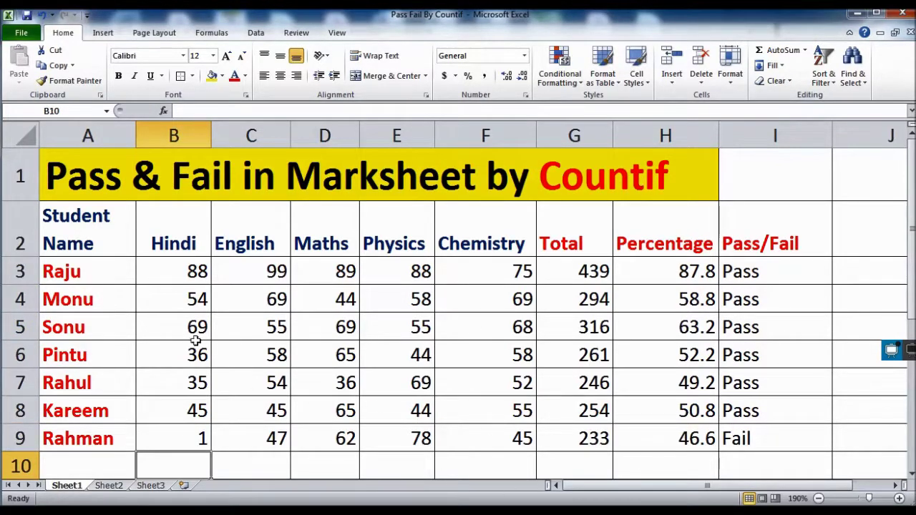
Set the first student's Chemistry mark (F3) and Hindi mark (B3) to 0.
{"action": "left_click", "coordinate": [186, 303]}
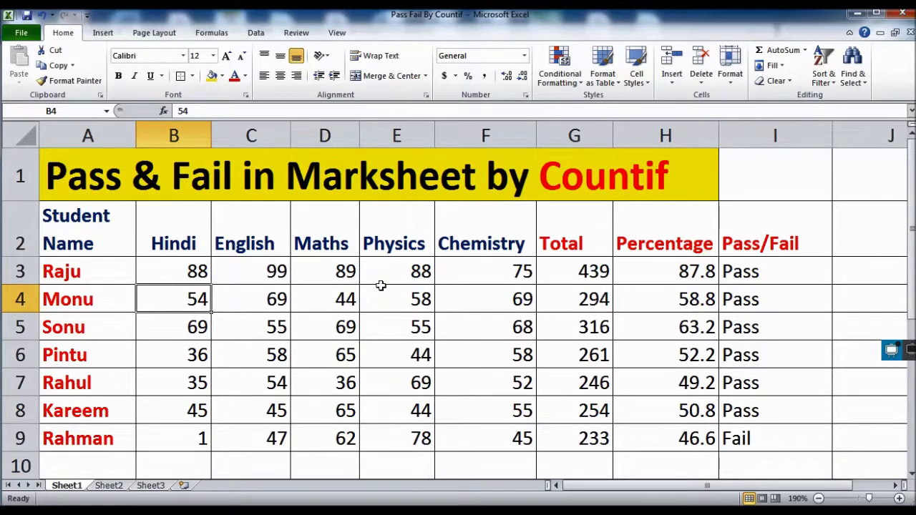
{"action": "left_click", "coordinate": [488, 274]}
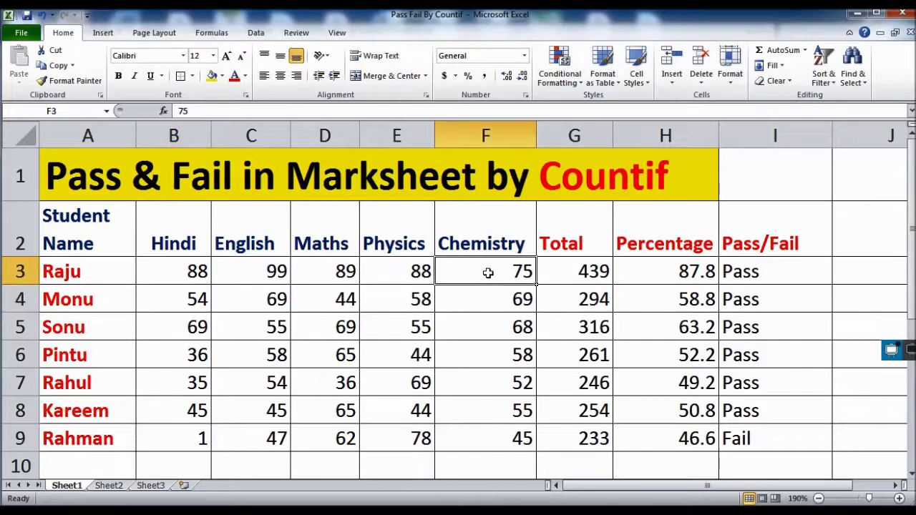
{"action": "type", "text": "0"}
{"action": "key", "text": "Return"}
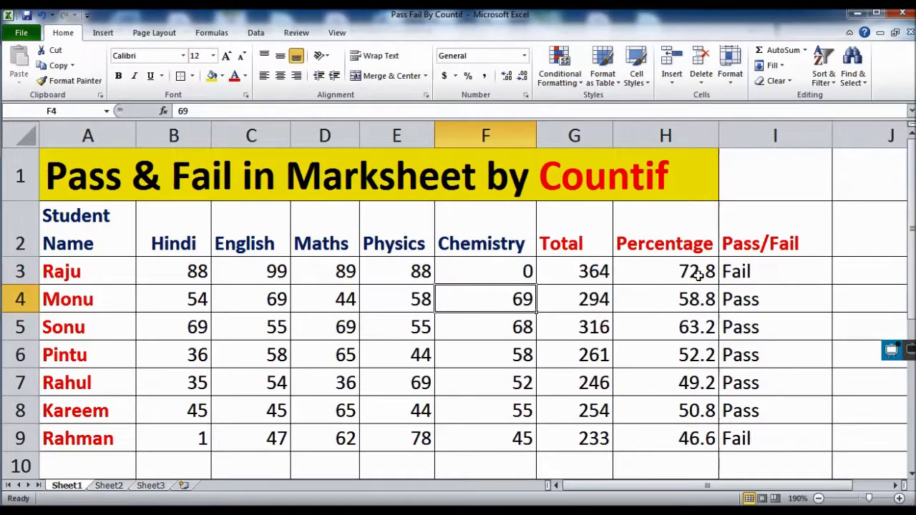
{"action": "left_click", "coordinate": [186, 271]}
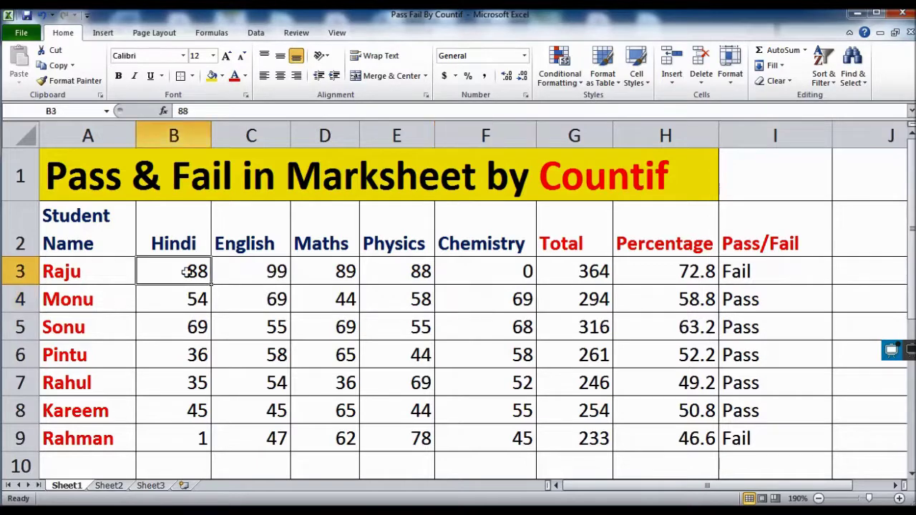
{"action": "type", "text": "0"}
{"action": "key", "text": "Return"}
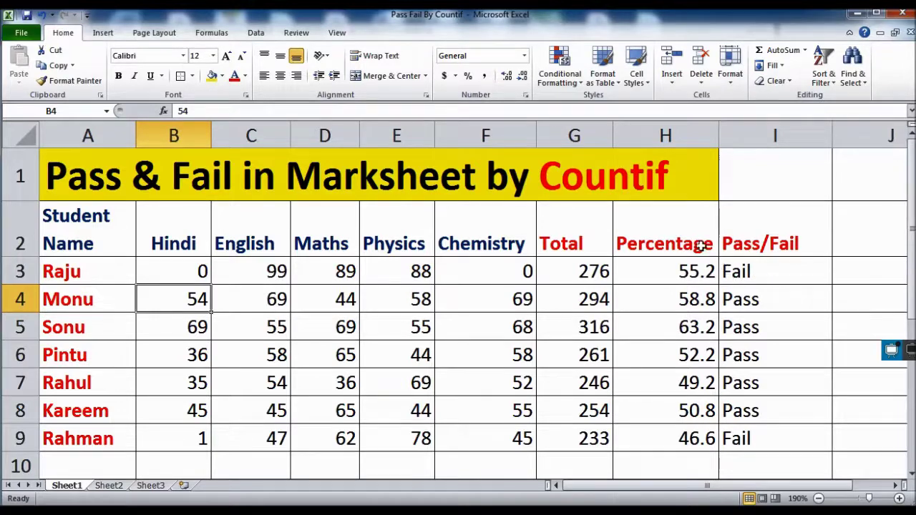
{"action": "mouse_move", "coordinate": [891, 350]}
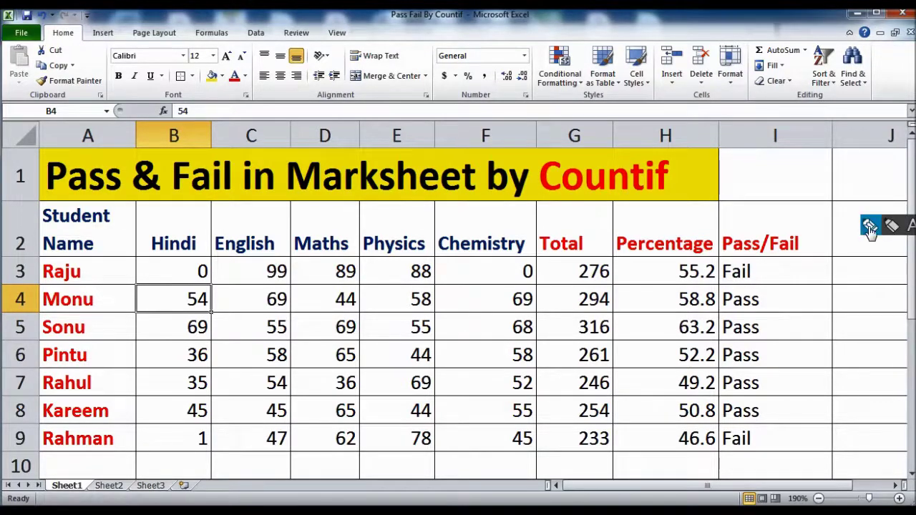
{"action": "left_click", "coordinate": [870, 227]}
{"action": "mouse_move", "coordinate": [655, 243]}
{"action": "left_mouse_down"}
{"action": "mouse_move", "coordinate": [707, 294]}
{"action": "mouse_move", "coordinate": [691, 241]}
{"action": "left_mouse_up"}
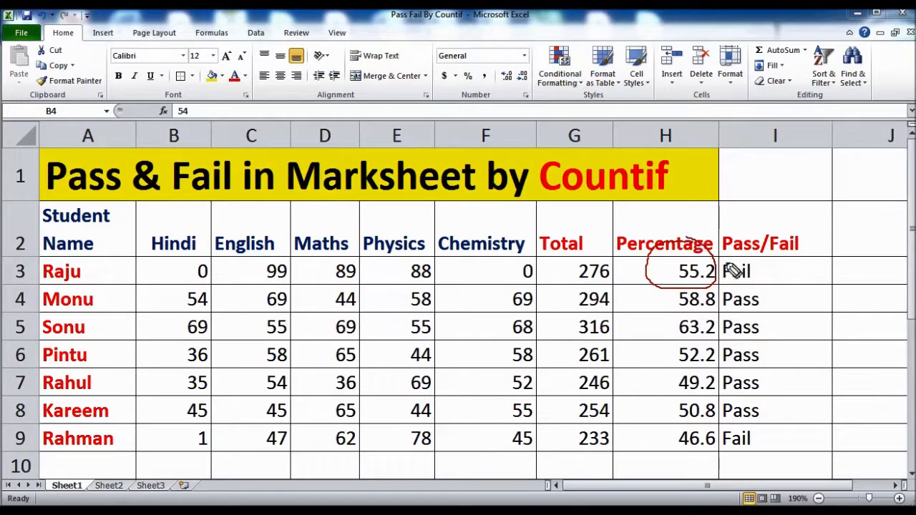
{"action": "mouse_move", "coordinate": [419, 256]}
{"action": "left_mouse_down"}
{"action": "mouse_move", "coordinate": [266, 297]}
{"action": "mouse_move", "coordinate": [405, 252]}
{"action": "left_mouse_up"}
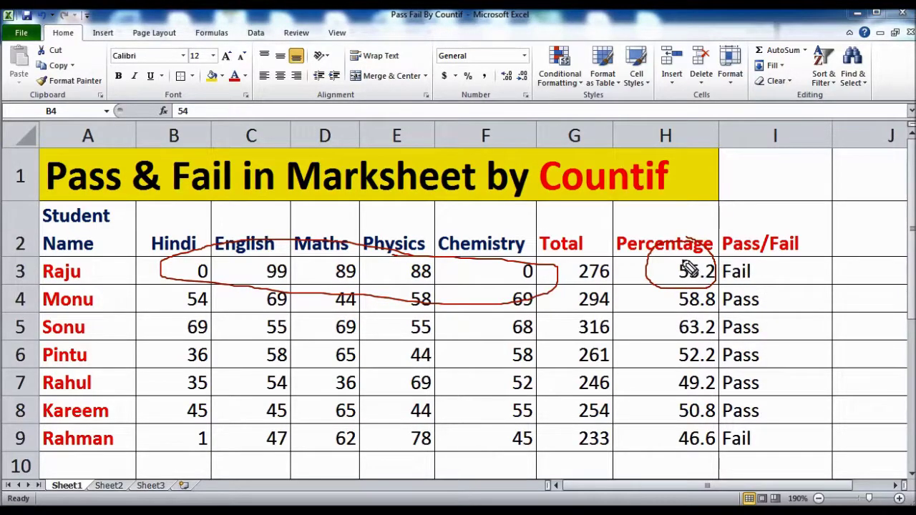
{"action": "left_click_drag", "start_coordinate": [659, 256], "coordinate": [791, 190]}
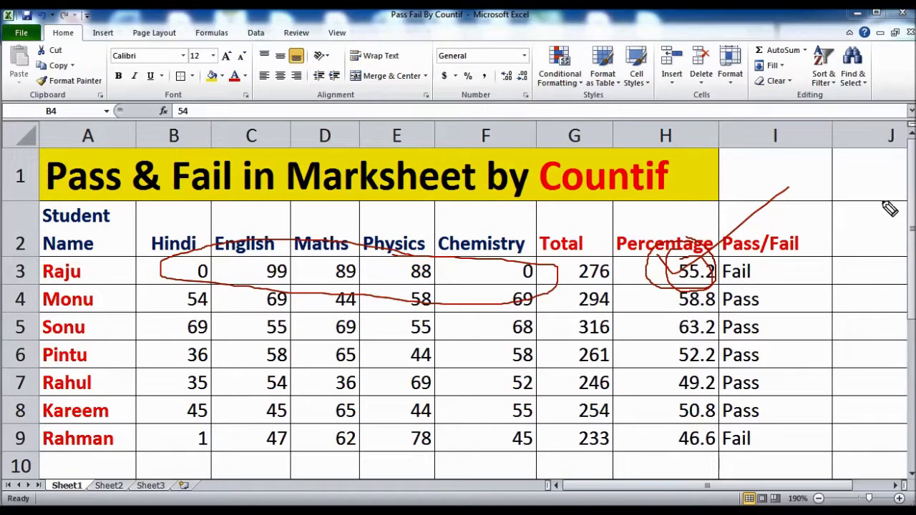
{"action": "key", "text": "Escape"}
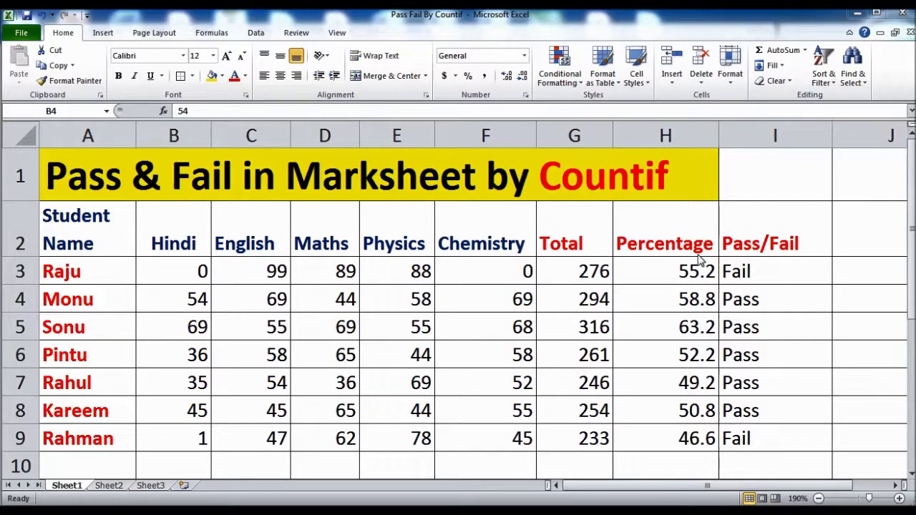
Inspect the Pass/Fail formula in I3 to check its COUNTIF range.
{"action": "left_click", "coordinate": [762, 272]}
{"action": "double_click", "coordinate": [763, 272]}
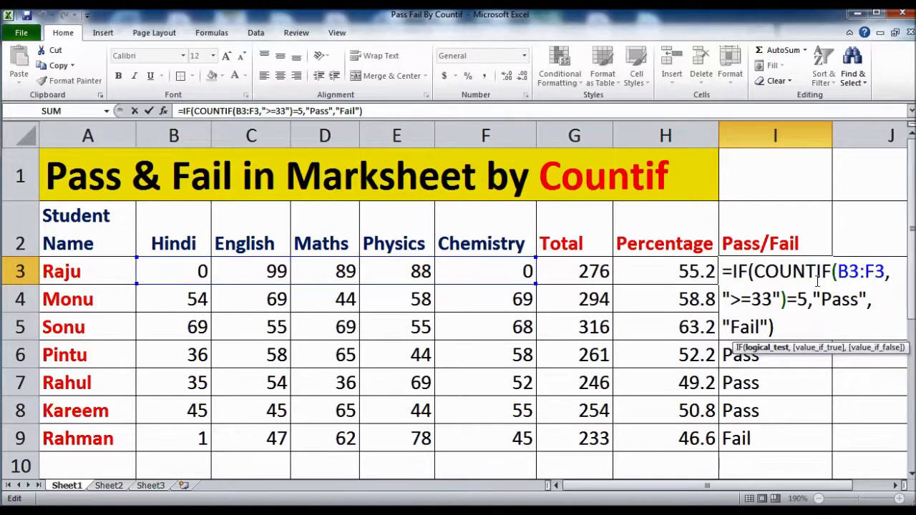
{"action": "left_click", "coordinate": [162, 176]}
Color the words 'Pass & Fail' in the A1 title red to match 'Countif'.
{"action": "left_click", "coordinate": [65, 178]}
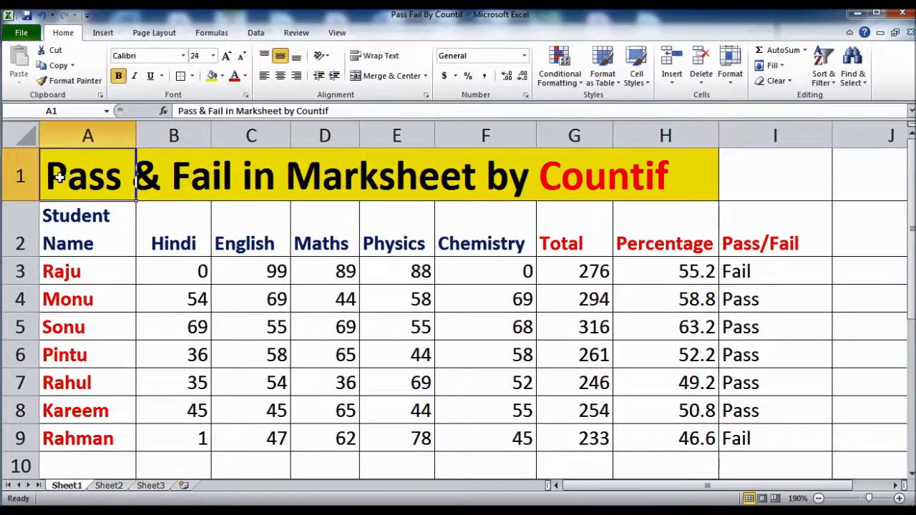
{"action": "double_click", "coordinate": [53, 178]}
{"action": "left_click_drag", "start_coordinate": [46, 178], "coordinate": [233, 177]}
{"action": "left_click", "coordinate": [238, 81]}
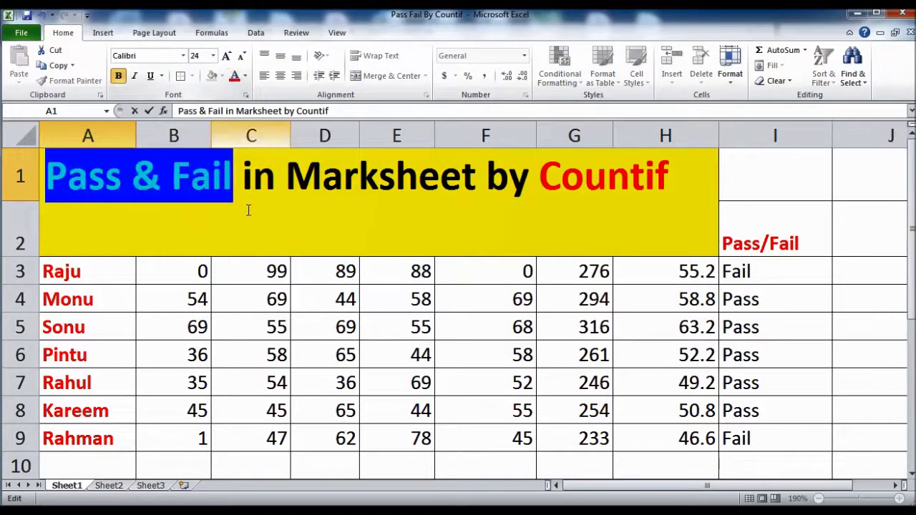
{"action": "left_click", "coordinate": [267, 225]}
{"action": "left_click", "coordinate": [733, 333]}
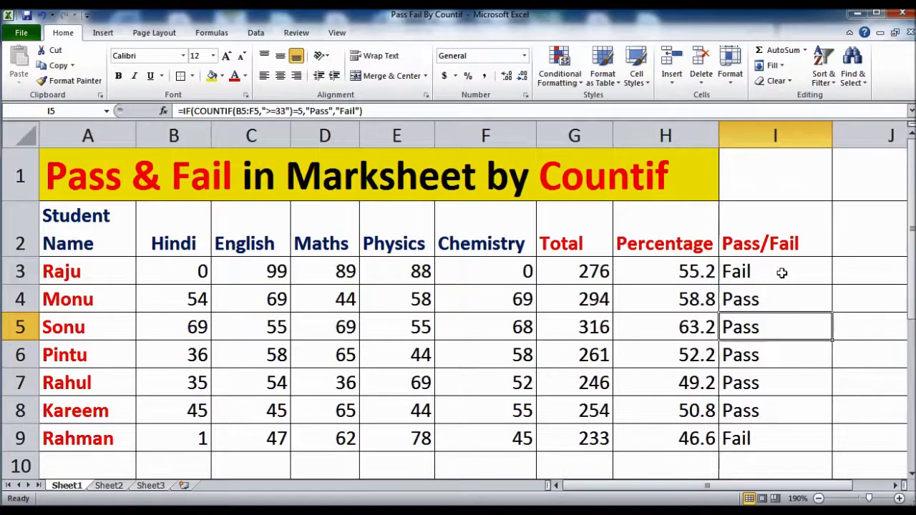
{"action": "left_click", "coordinate": [782, 272]}
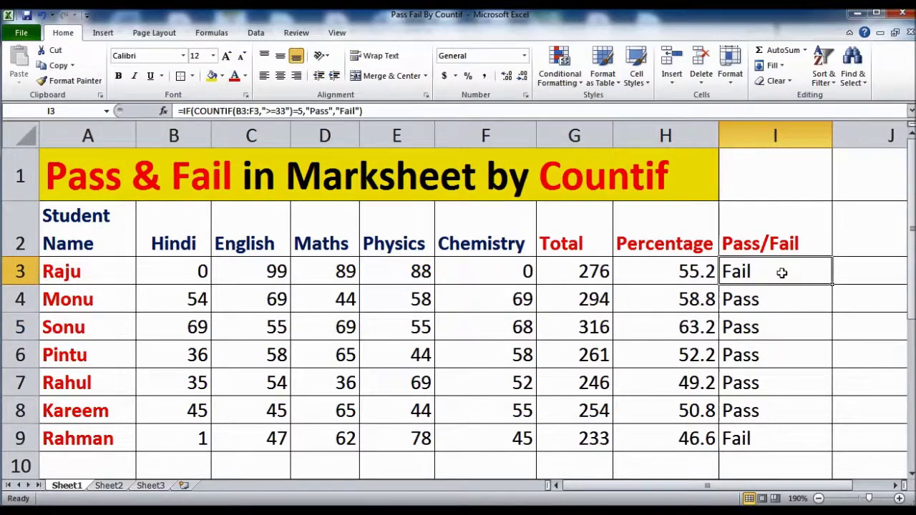